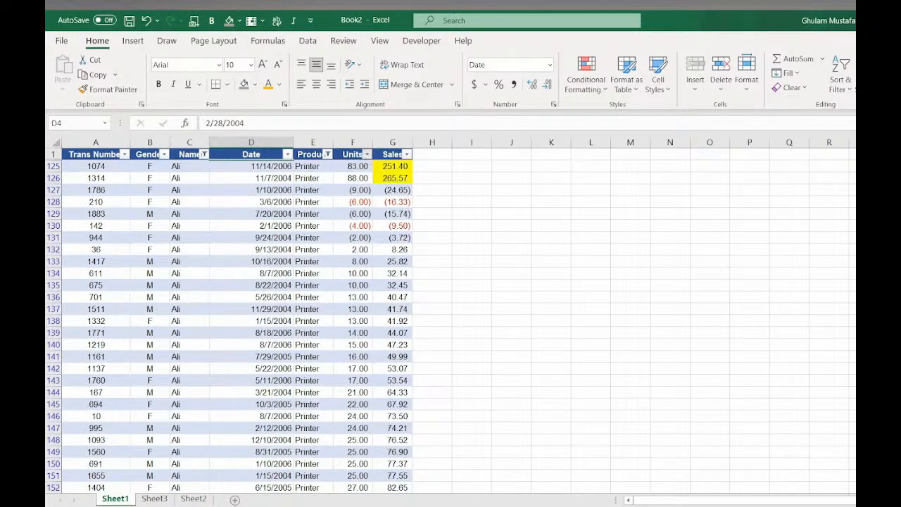
- Filter the Units column with a number filter to show only rows greater than 50
click(367, 154)
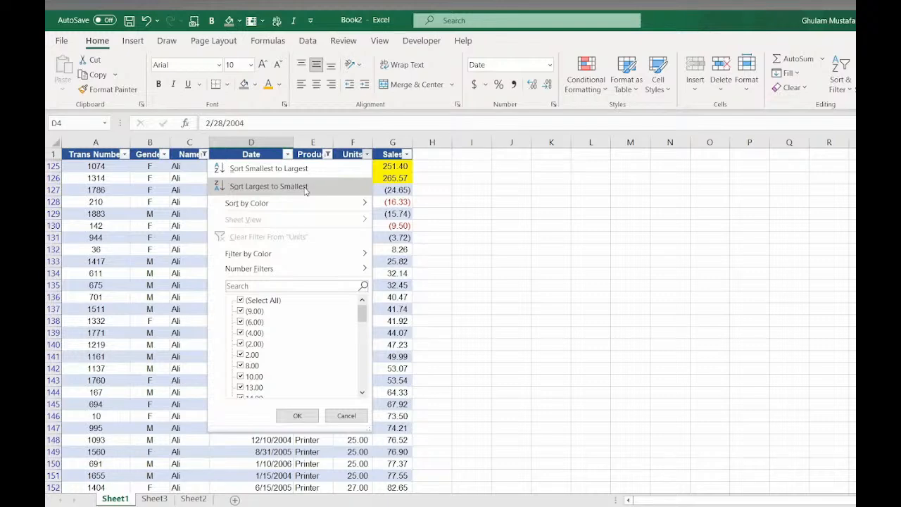
mouse_move(363, 269)
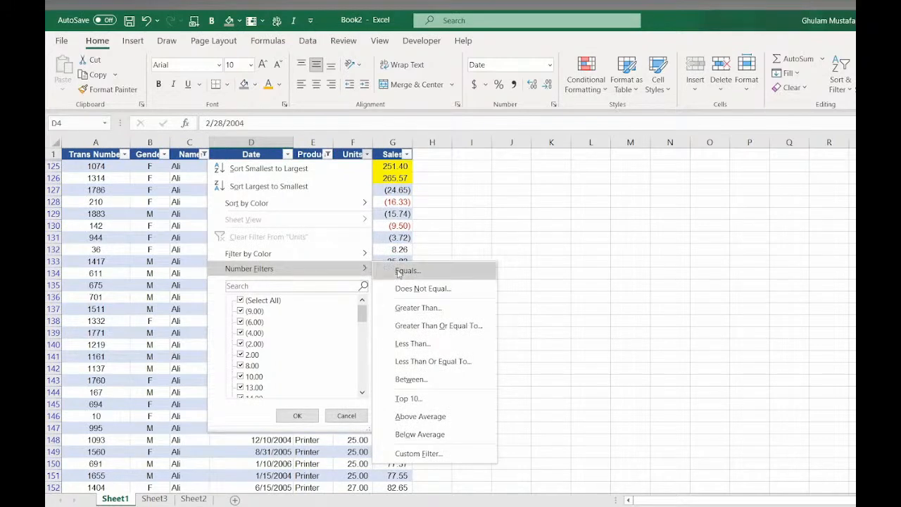
click(442, 312)
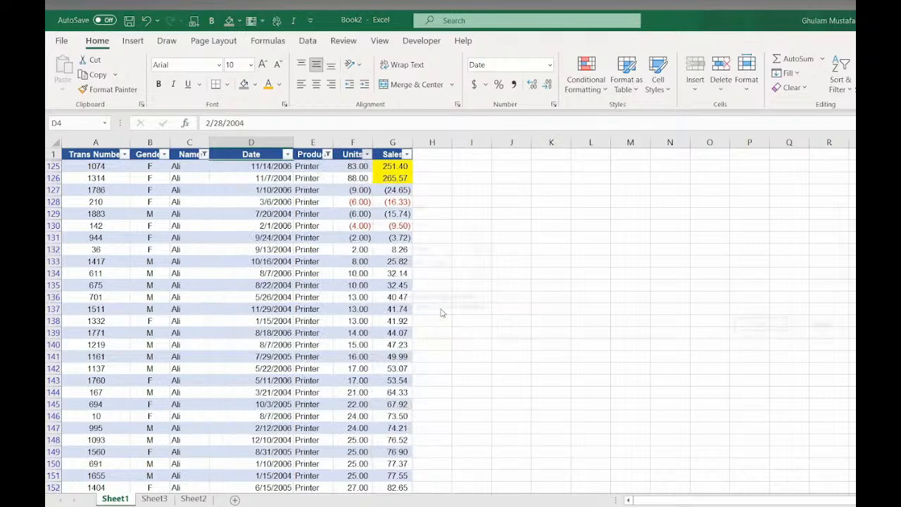
text(50)
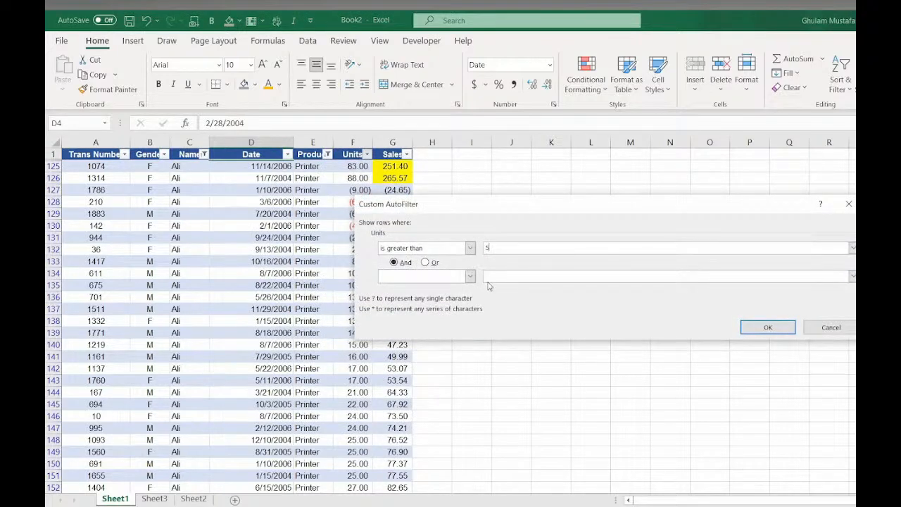
click(749, 330)
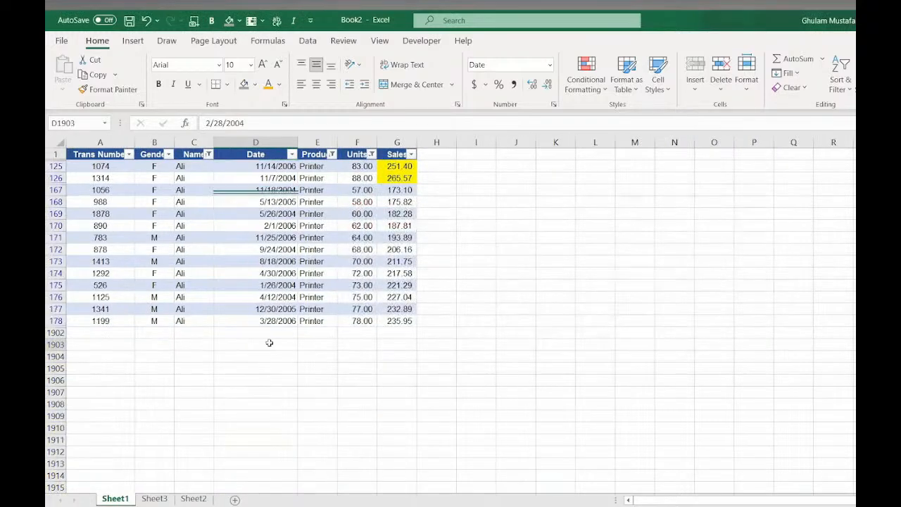
- Clear the filters from the Units, Product and Name columns to show all rows
click(267, 344)
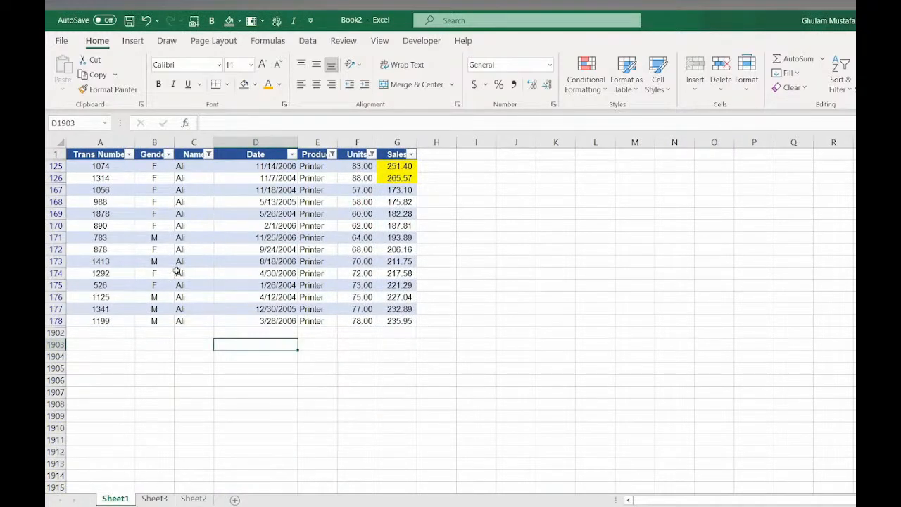
click(372, 154)
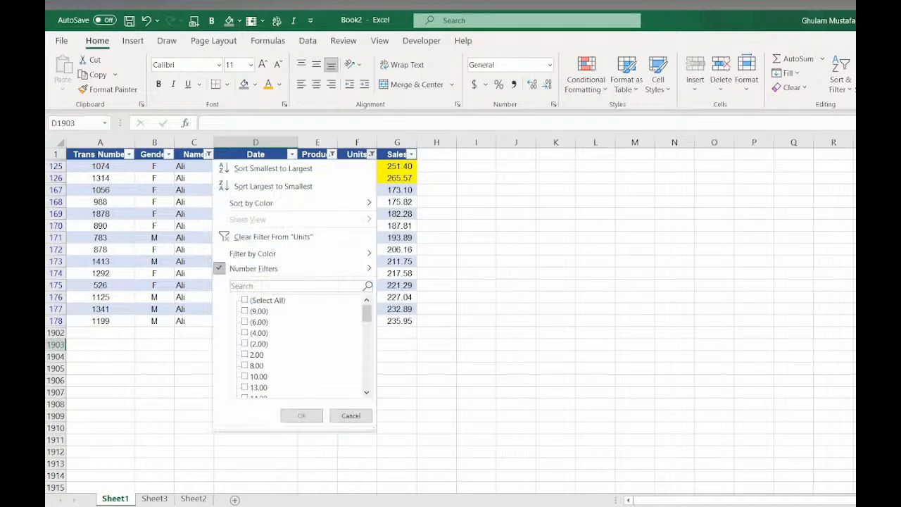
click(273, 237)
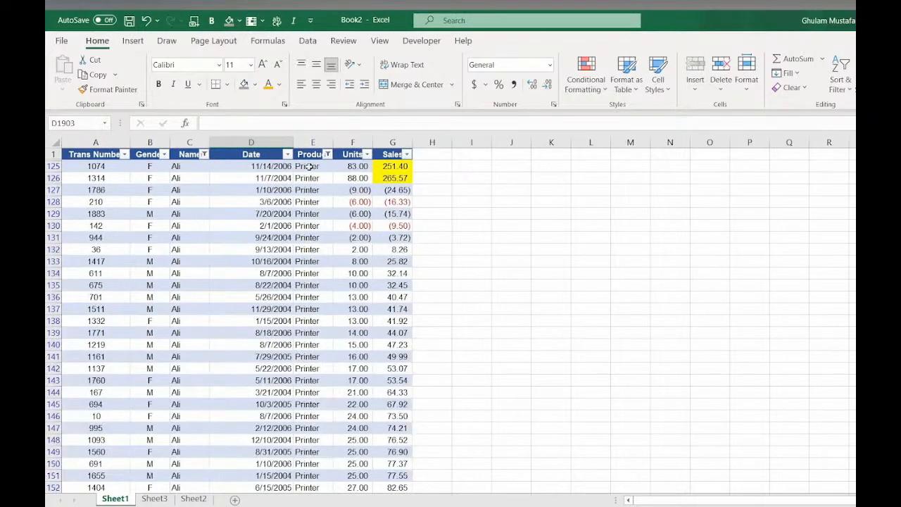
click(328, 154)
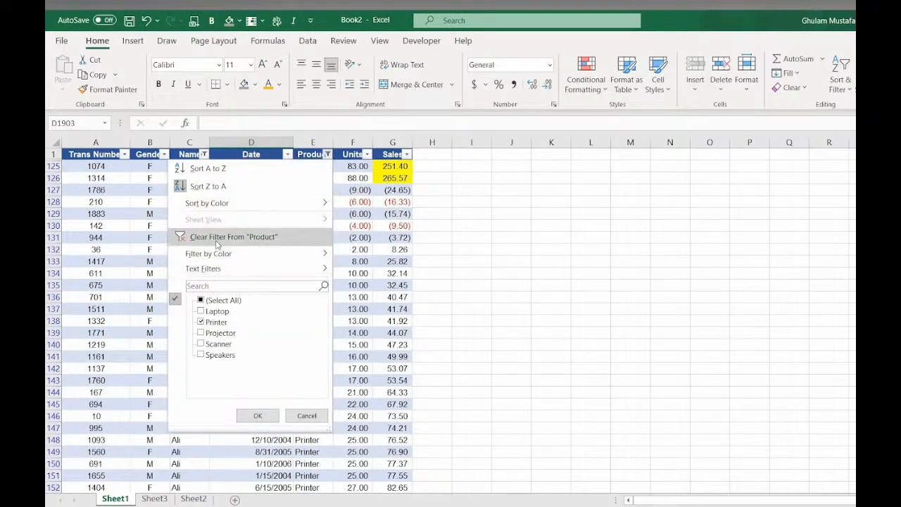
click(217, 242)
click(204, 155)
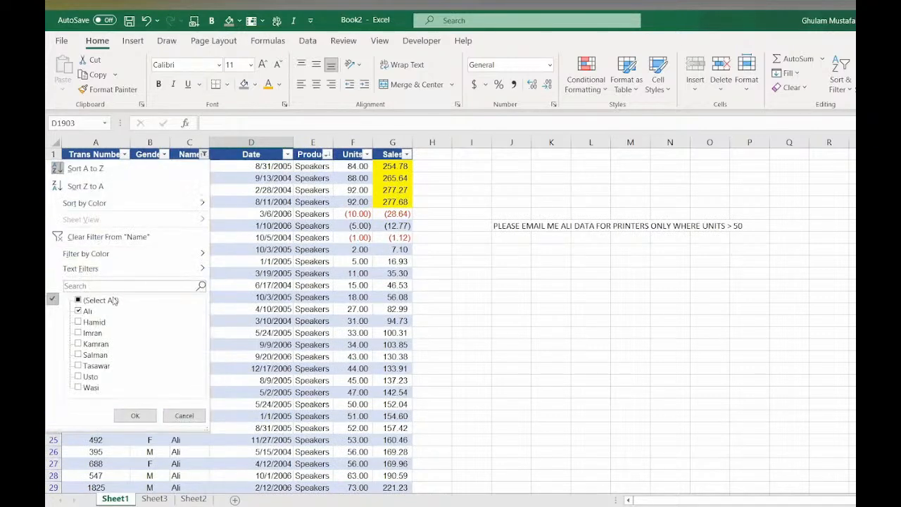
click(103, 241)
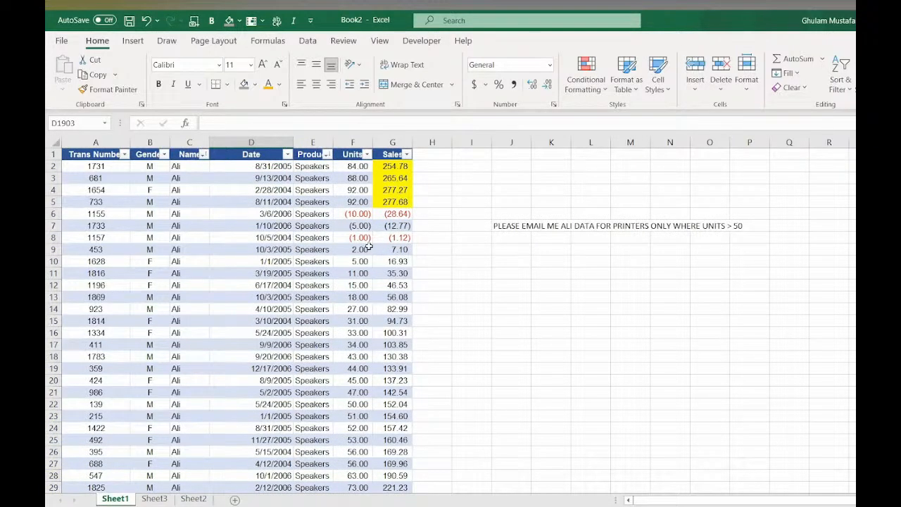
- Delete the note text in cell J7
click(515, 226)
key(Delete)
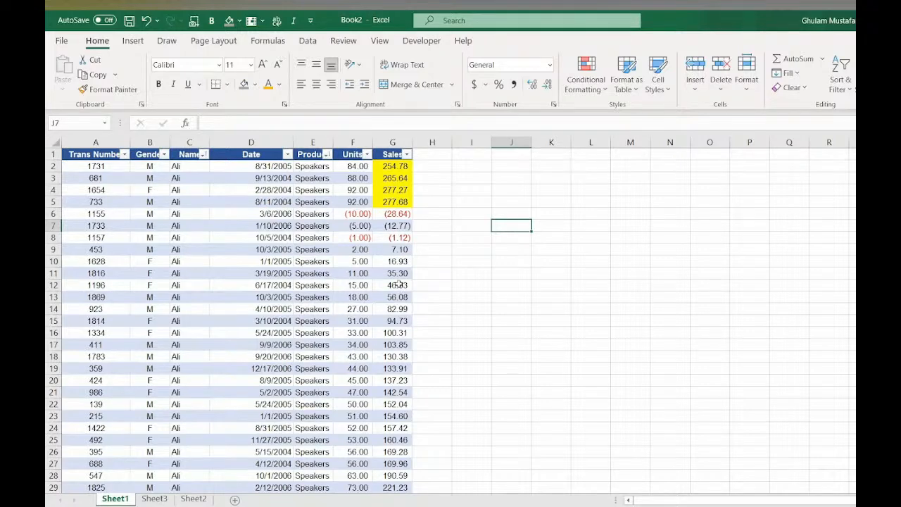
- Filter the Sales column to values greater than 100, review the rows, and undo the filter
click(398, 155)
click(406, 155)
mouse_move(376, 210)
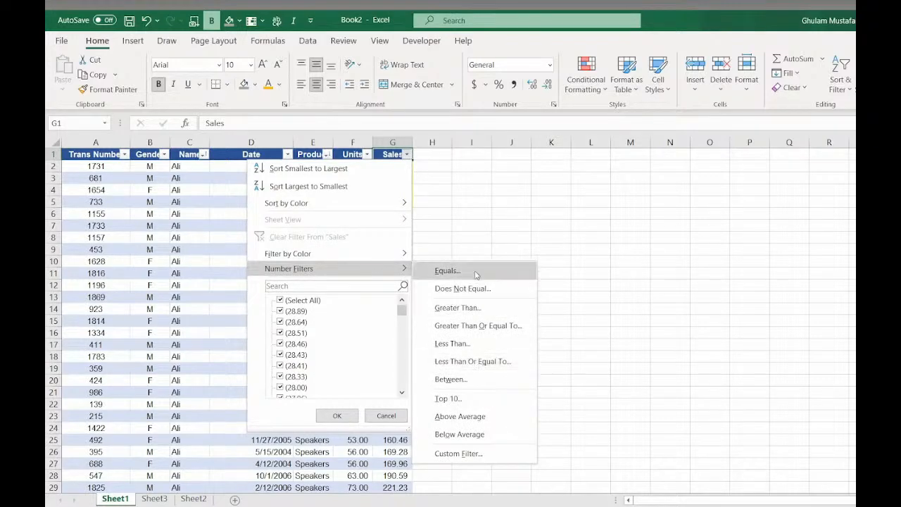
click(465, 307)
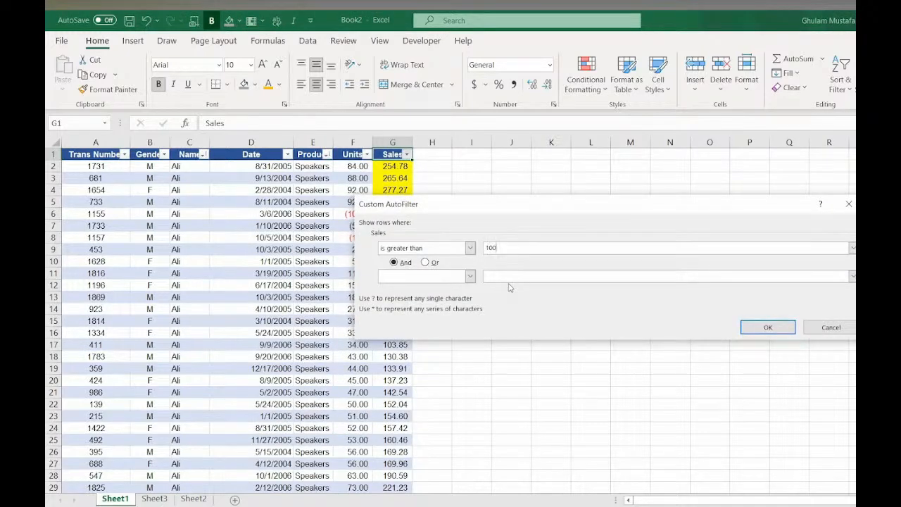
text(100)
click(767, 327)
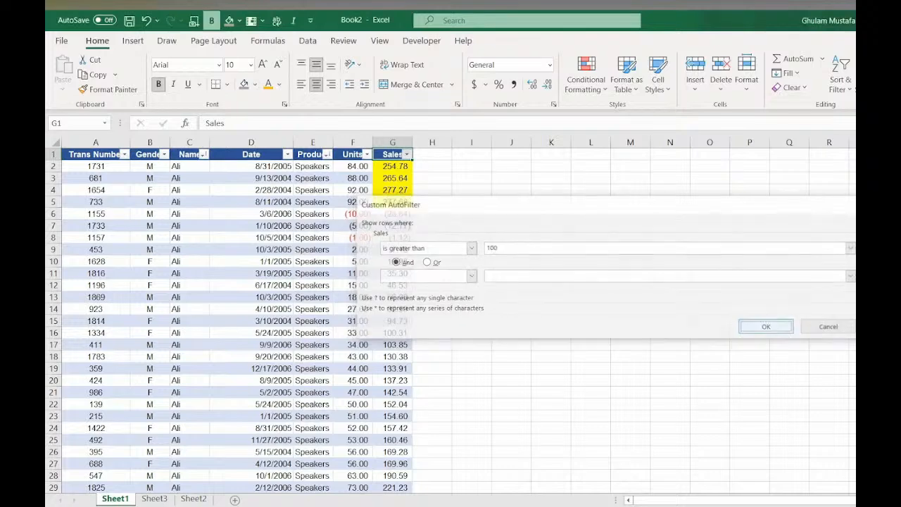
scroll(322, 264, down, 10)
scroll(356, 281, up, 10)
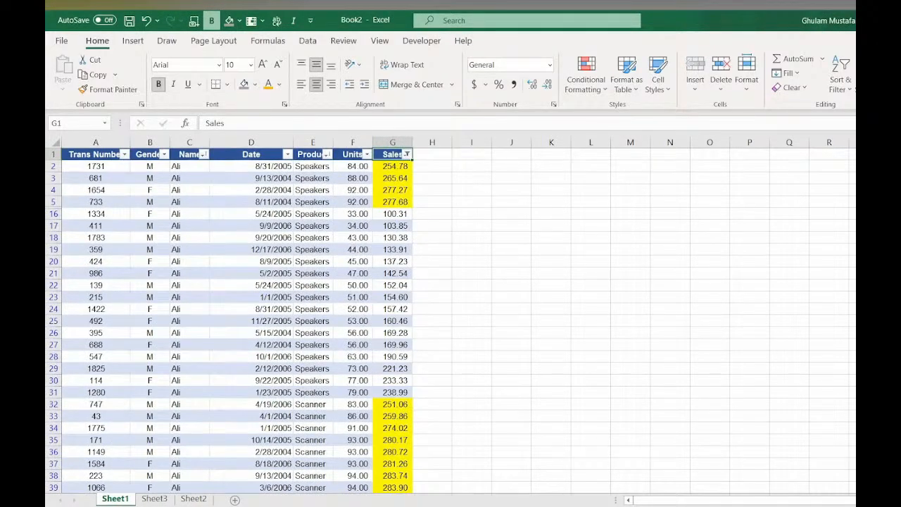
key(ctrl+z)
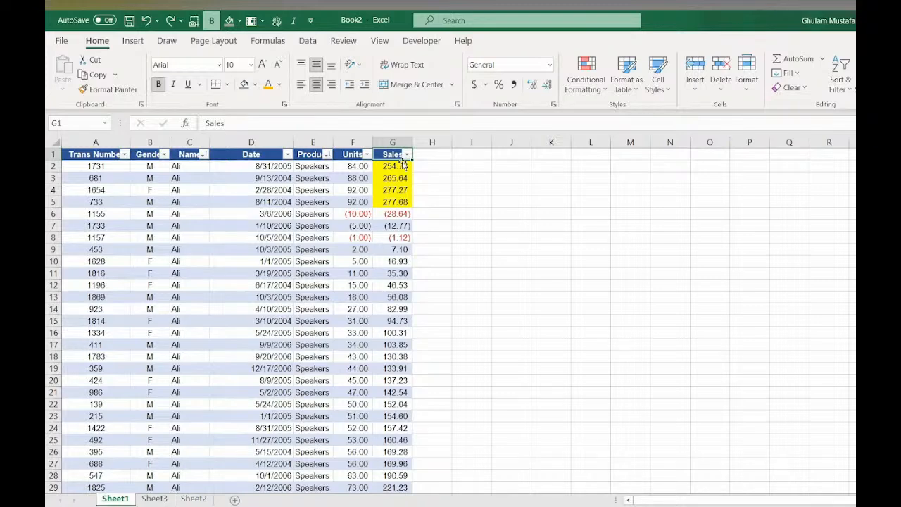
- Filter the Sales column to show only values less than 0 and scroll through the results
click(407, 154)
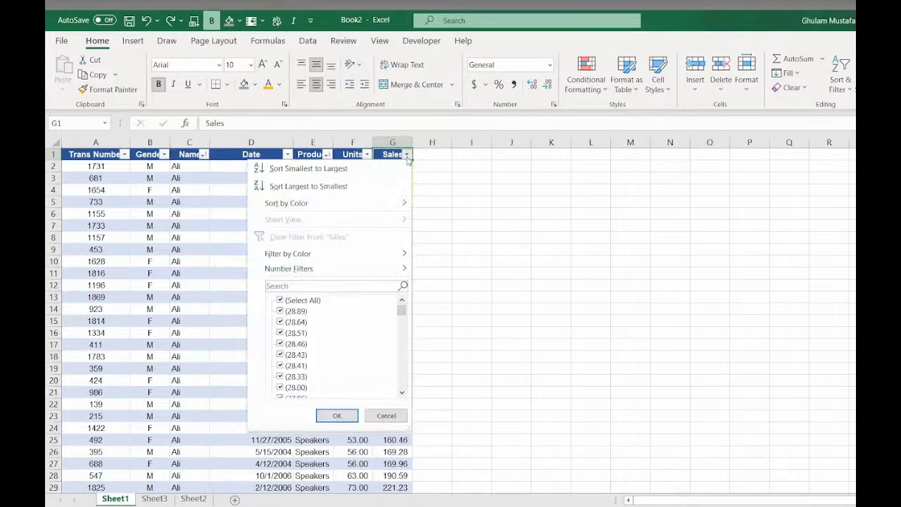
mouse_move(385, 269)
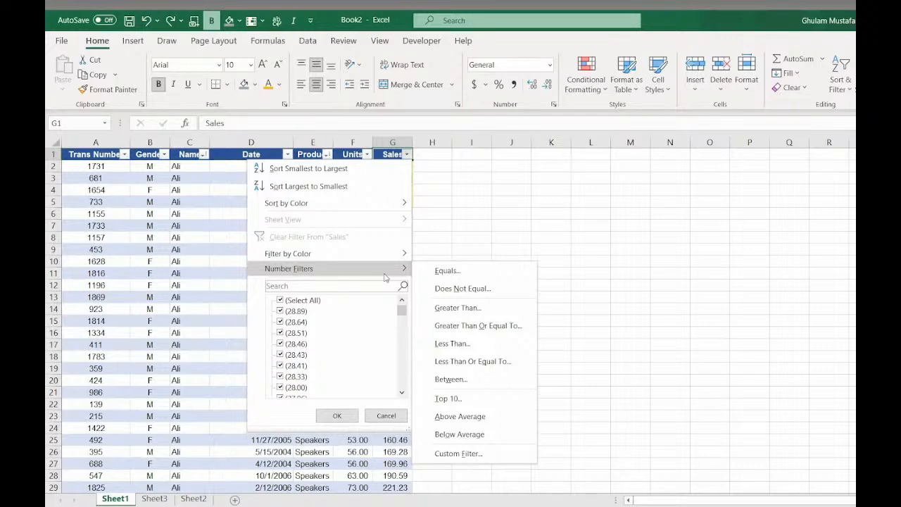
click(467, 345)
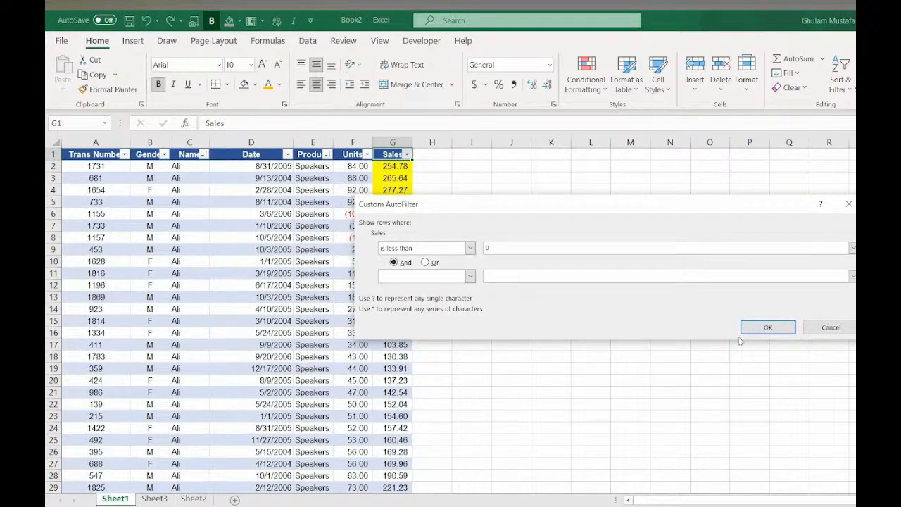
click(767, 326)
scroll(407, 249, down, 20)
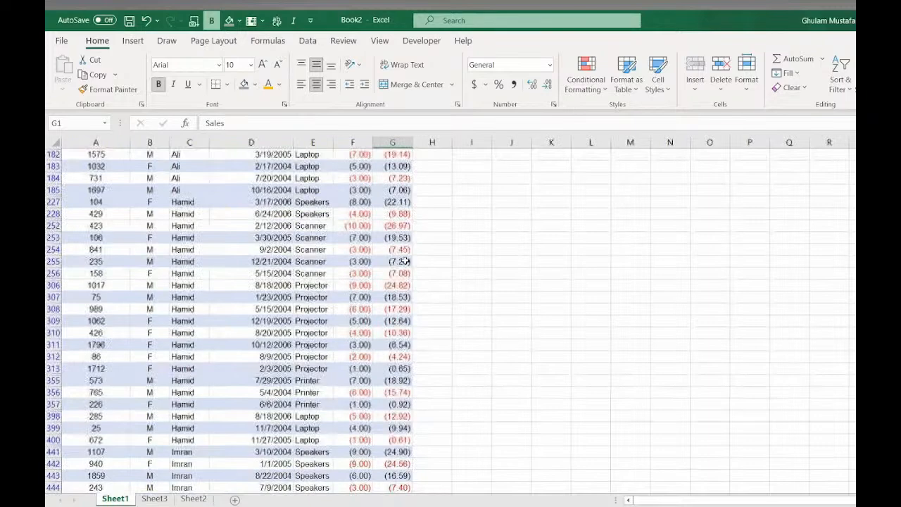
scroll(408, 284, down, 20)
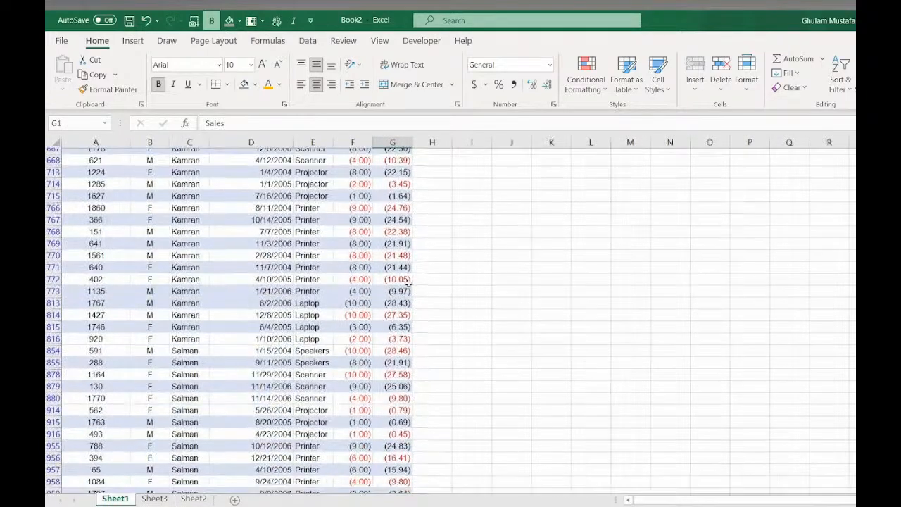
scroll(408, 285, up, 20)
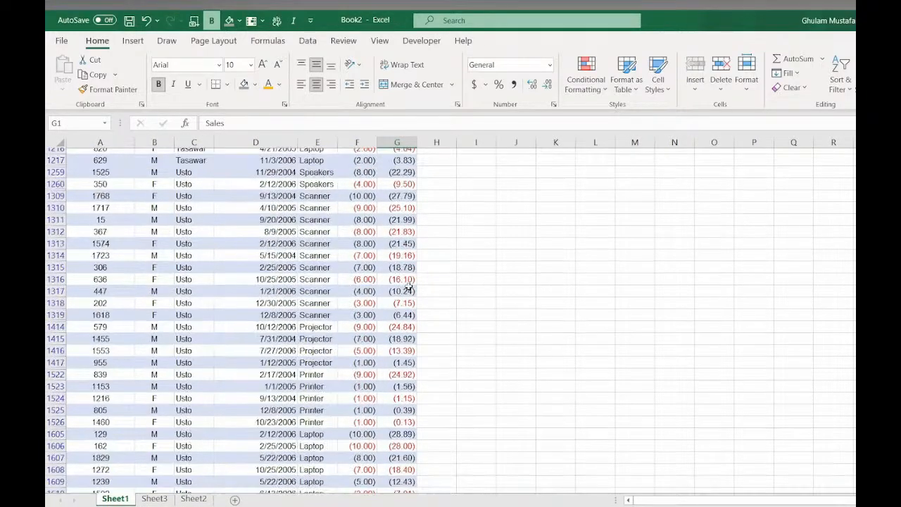
scroll(408, 285, up, 15)
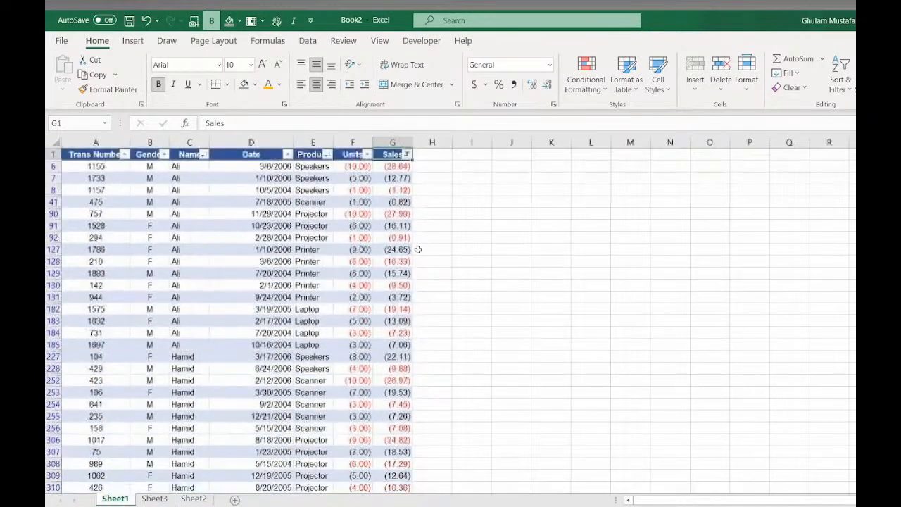
- Clear the filter from the Sales column
click(407, 154)
click(315, 238)
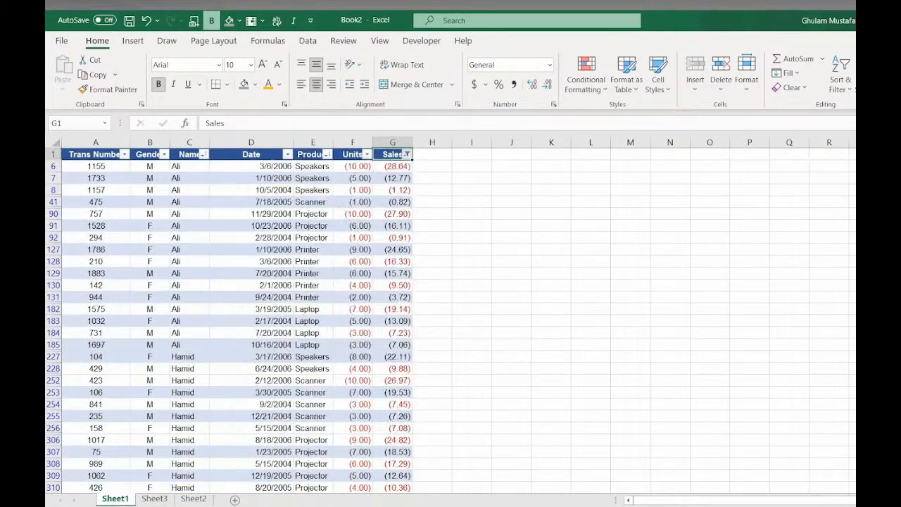
click(325, 261)
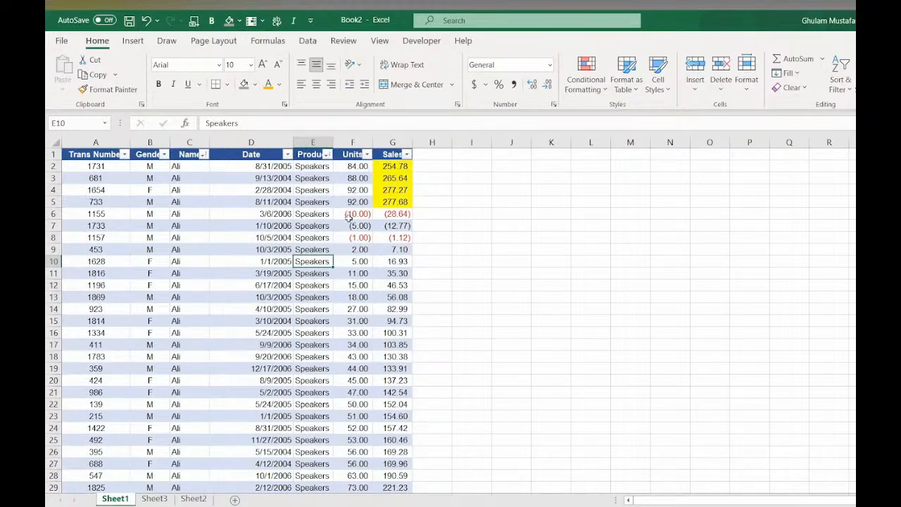
- Select all the data and insert a table from range A1:G1901 with headers
click(320, 215)
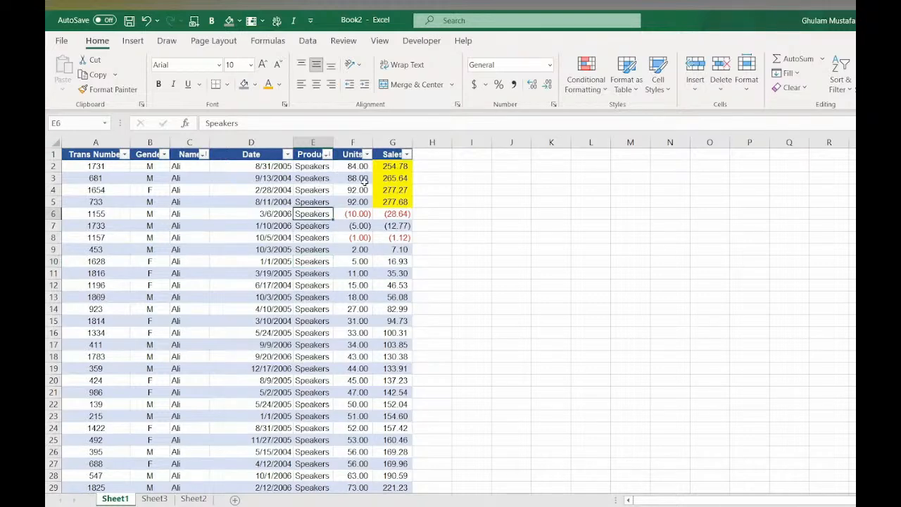
click(347, 204)
click(328, 202)
click(278, 181)
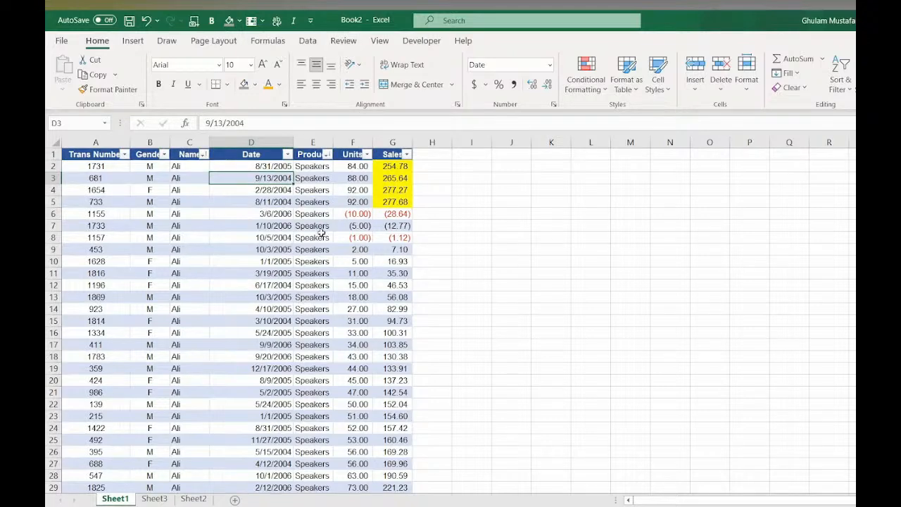
key(ctrl+a)
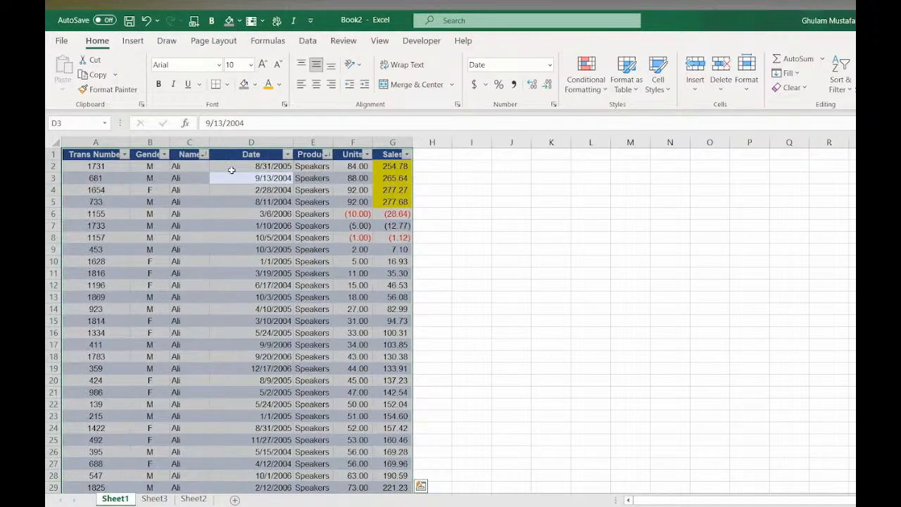
click(133, 41)
click(152, 71)
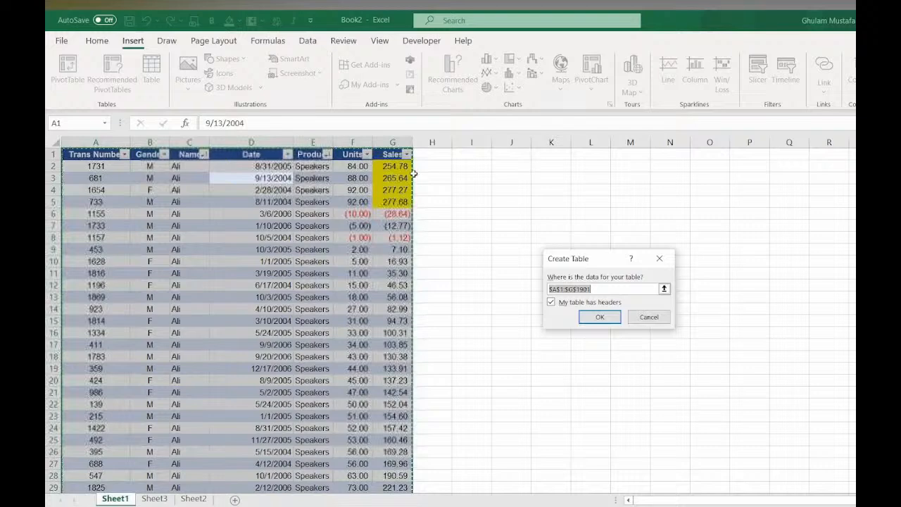
key(Return)
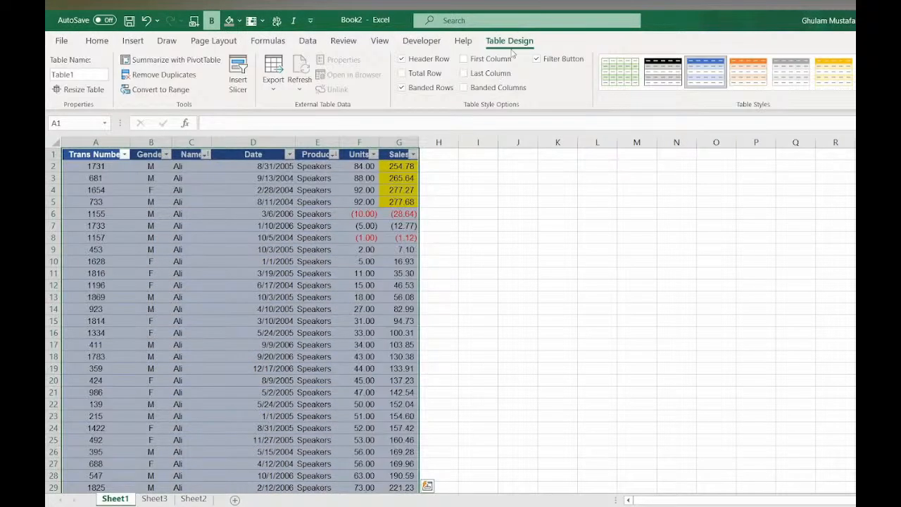
click(339, 260)
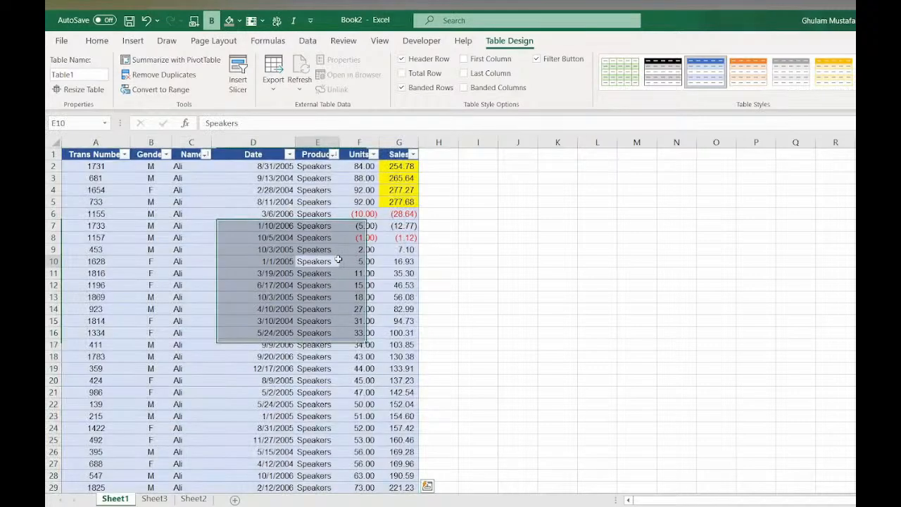
click(97, 40)
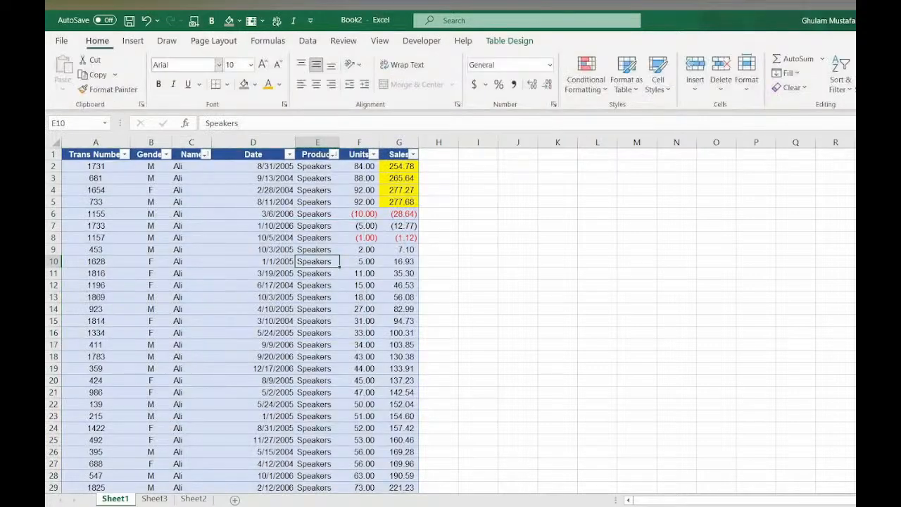
click(509, 42)
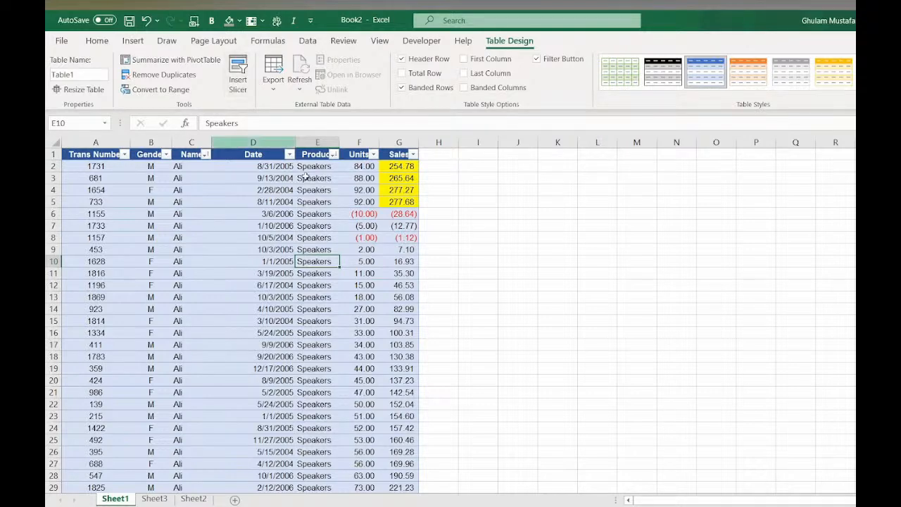
drag(366, 237, 367, 225)
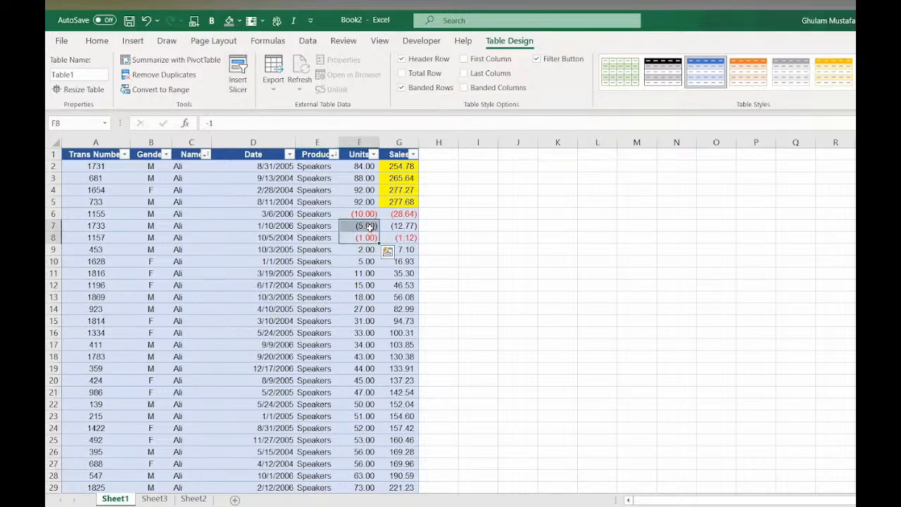
- Undo the table conversion and convert the data range into a table again
click(146, 20)
drag(188, 201, 197, 250)
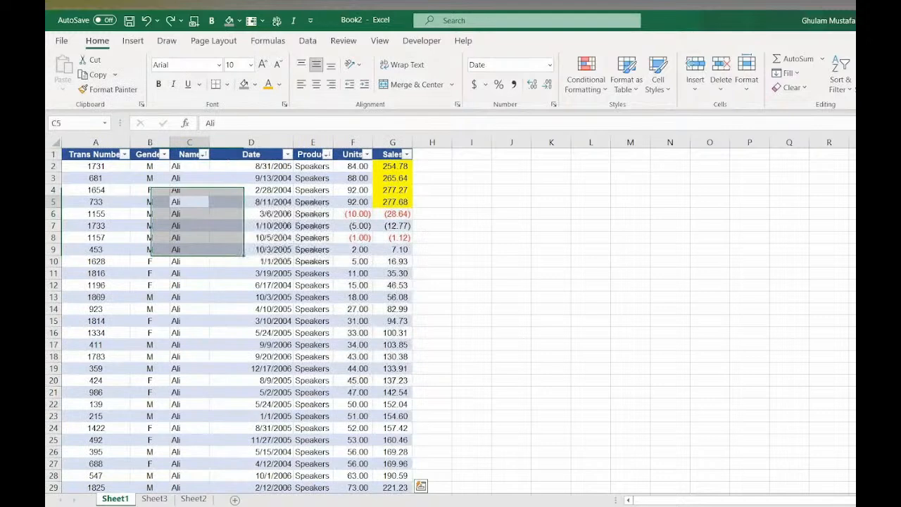
click(194, 204)
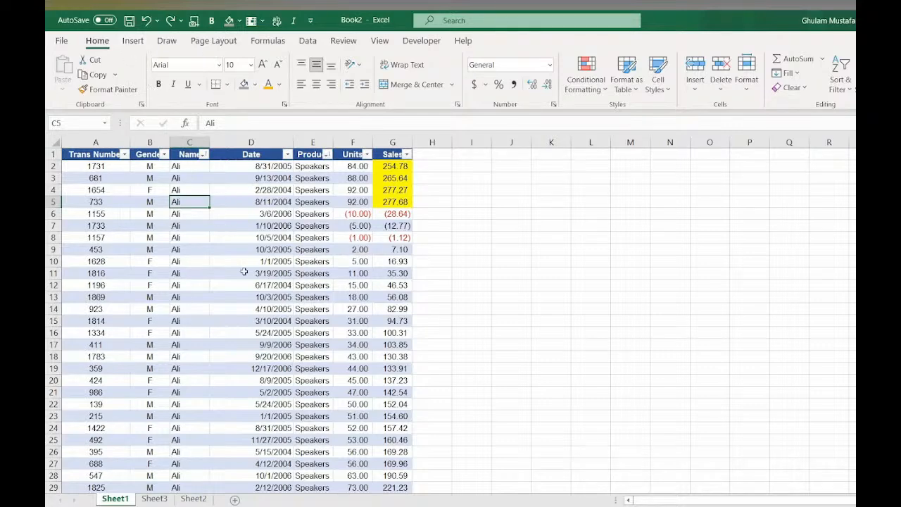
click(323, 262)
scroll(313, 342, down, 2)
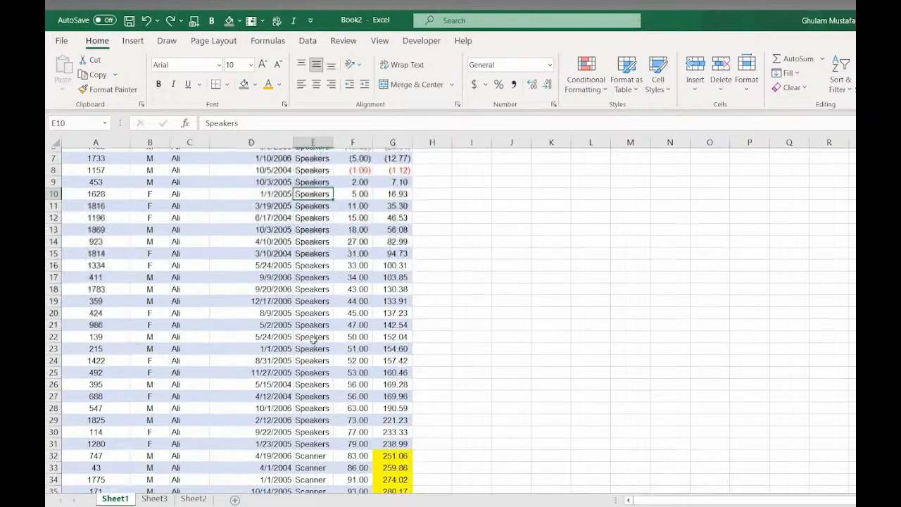
scroll(313, 342, up, 2)
click(133, 40)
click(152, 70)
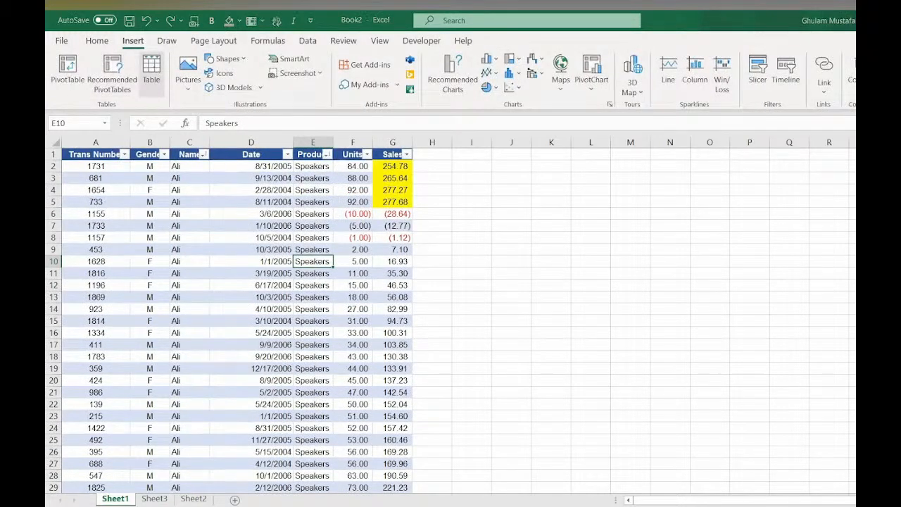
click(599, 317)
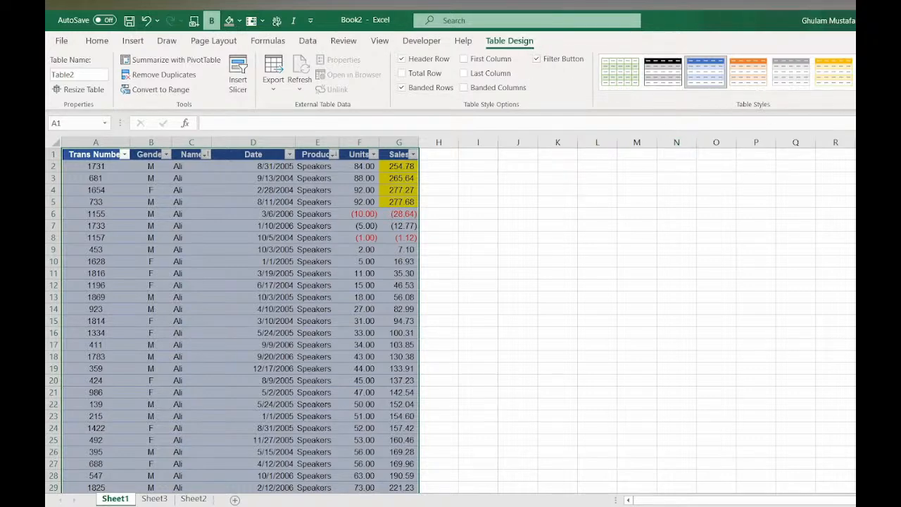
- Apply a few different table styles, including a medium blue and a dark gray one
click(856, 86)
click(662, 121)
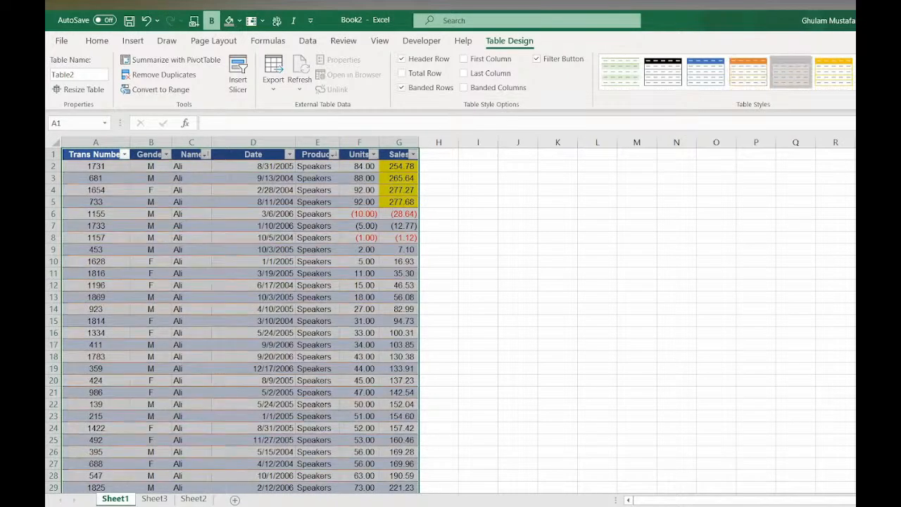
click(854, 86)
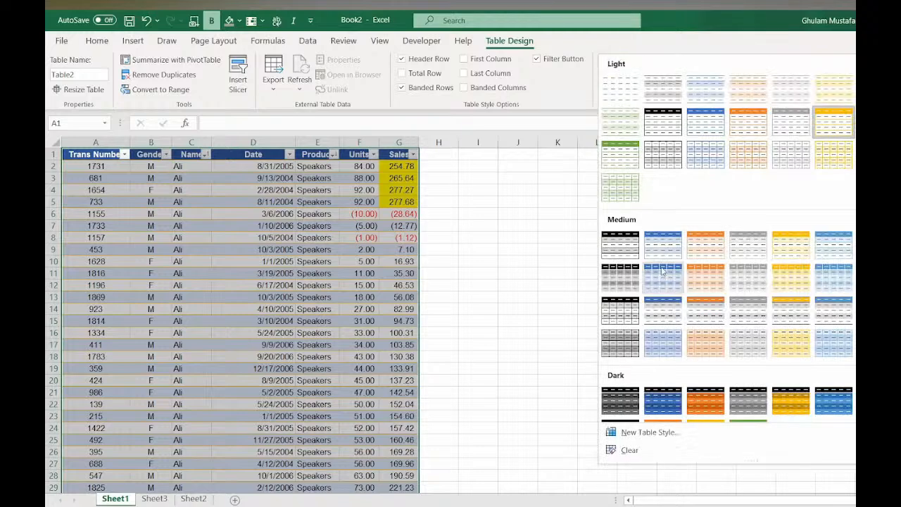
click(666, 249)
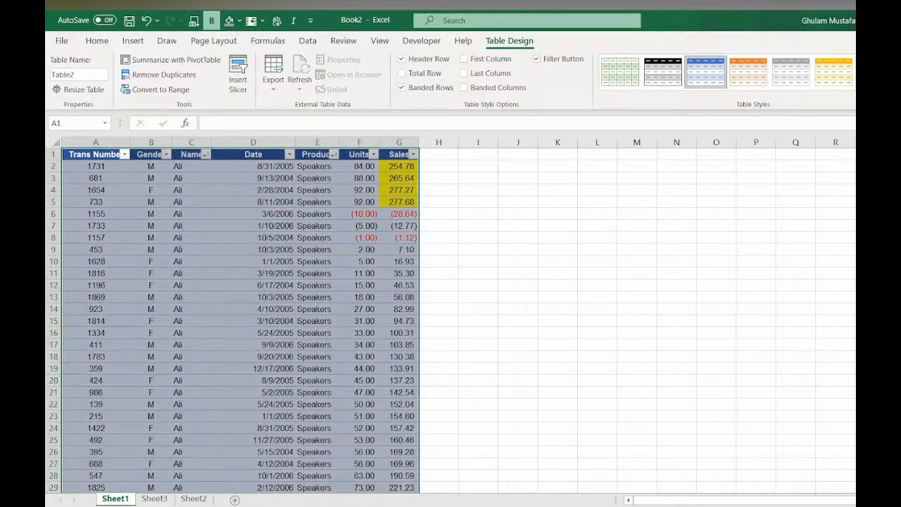
click(854, 86)
click(751, 398)
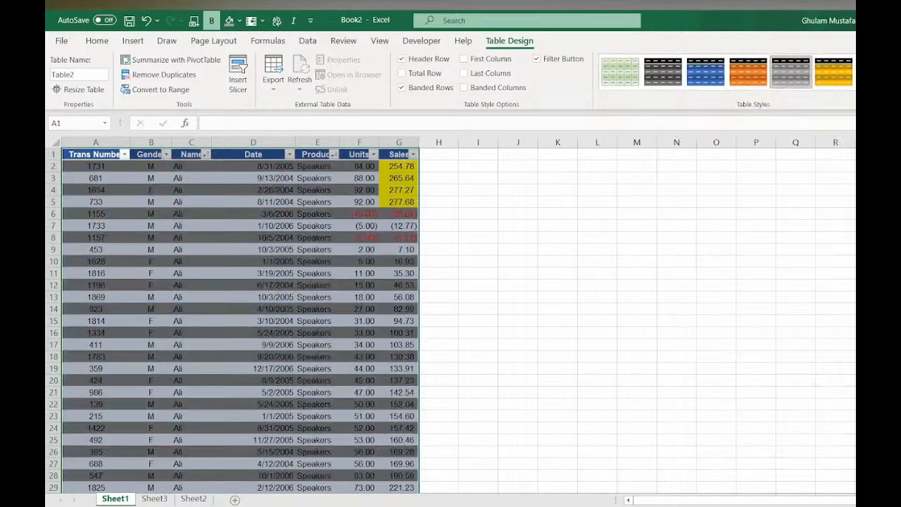
- Apply the light blue table style with the dark blue header to the table
click(854, 86)
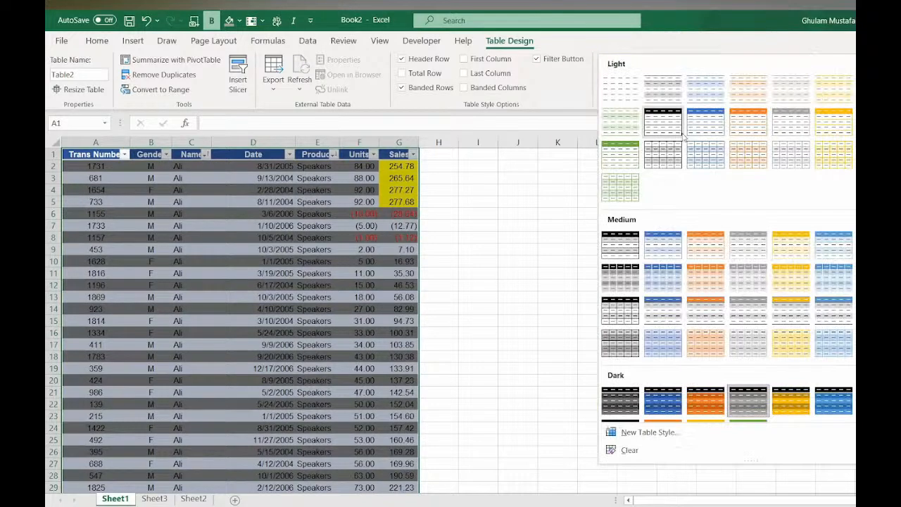
click(718, 126)
scroll(311, 322, down, 7)
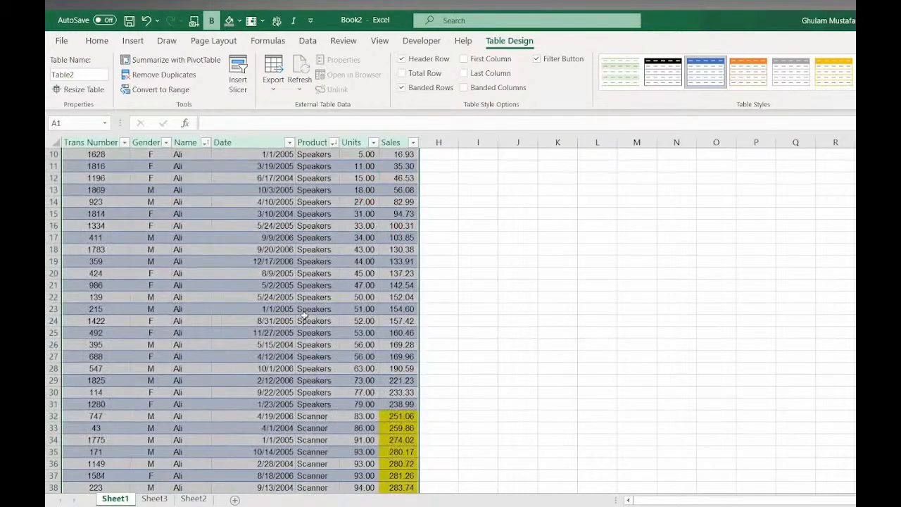
scroll(311, 322, up, 4)
scroll(311, 322, up, 3)
click(315, 273)
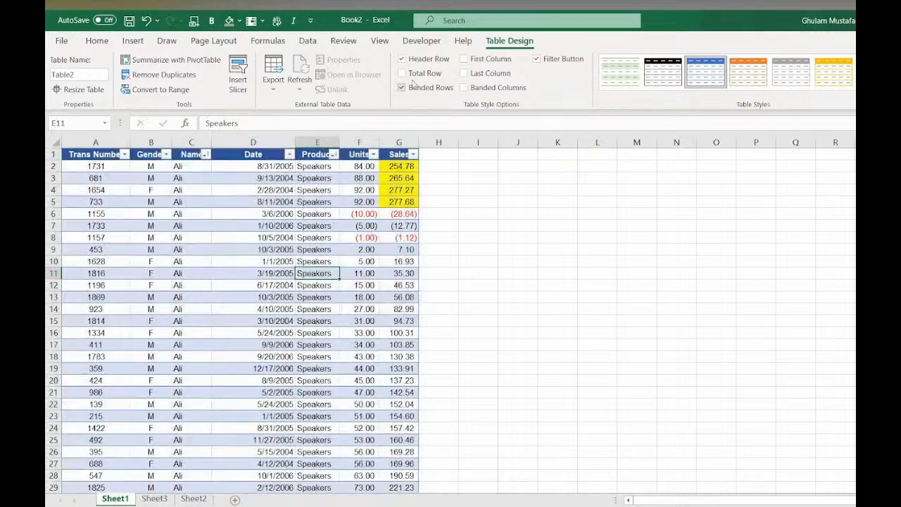
- Turn on the table's total row and widen the Sales column
click(403, 73)
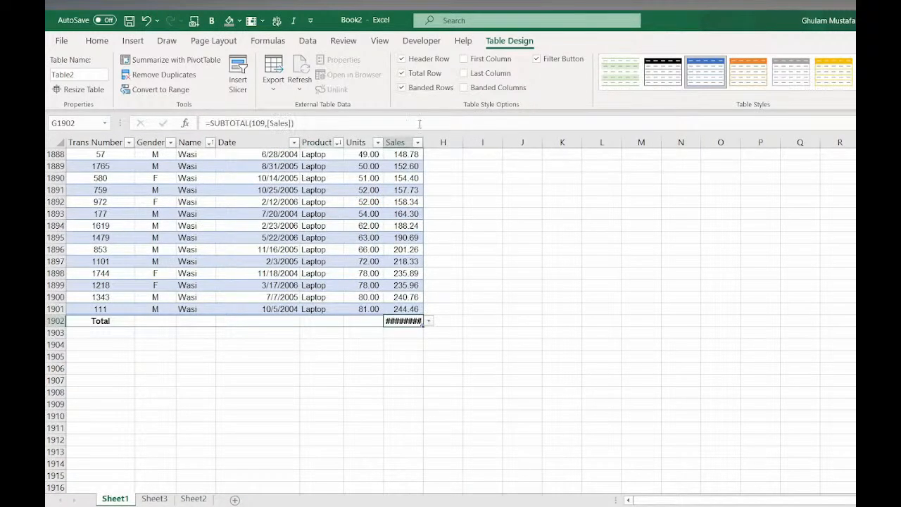
drag(424, 142, 455, 141)
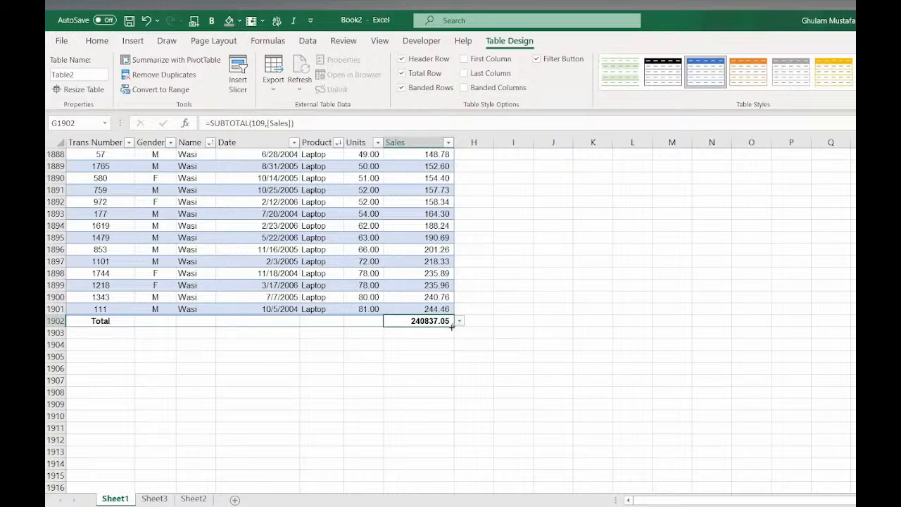
- Fill the total formula across the total row and edit the Date column's total reference
drag(451, 326, 141, 322)
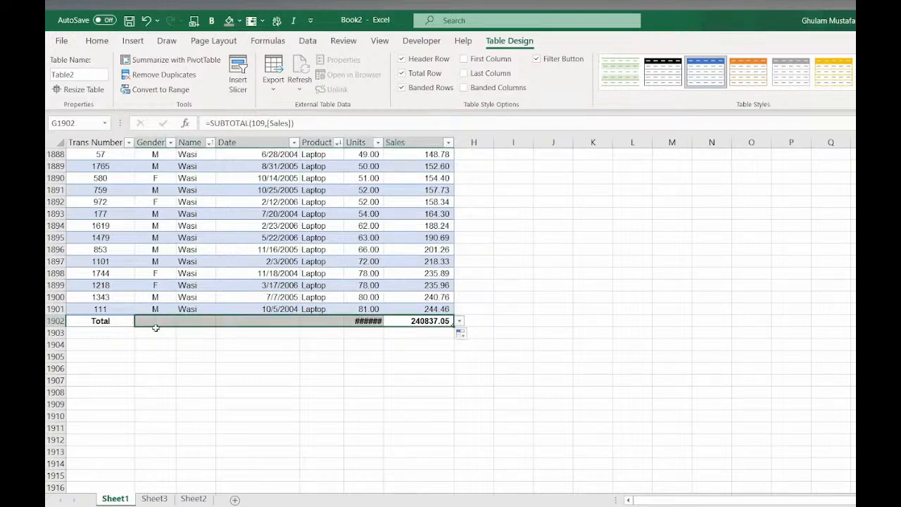
double_click(289, 321)
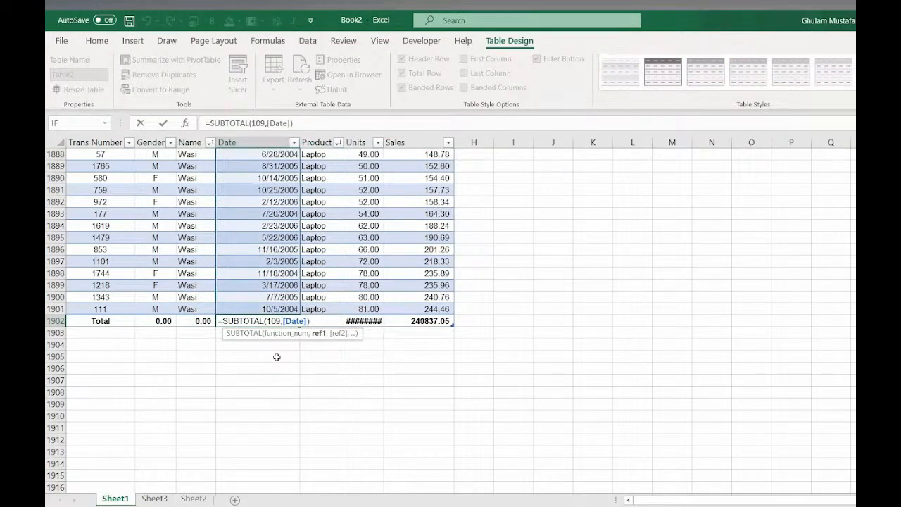
click(277, 357)
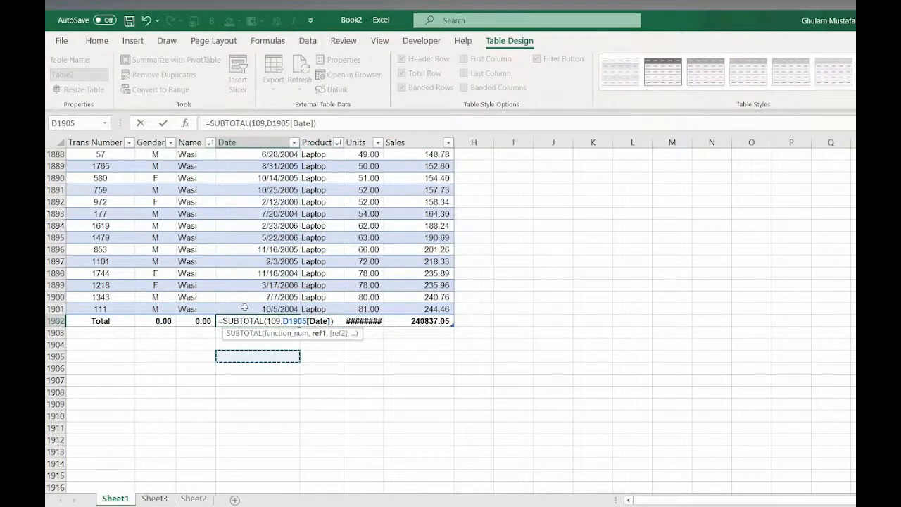
key(Escape)
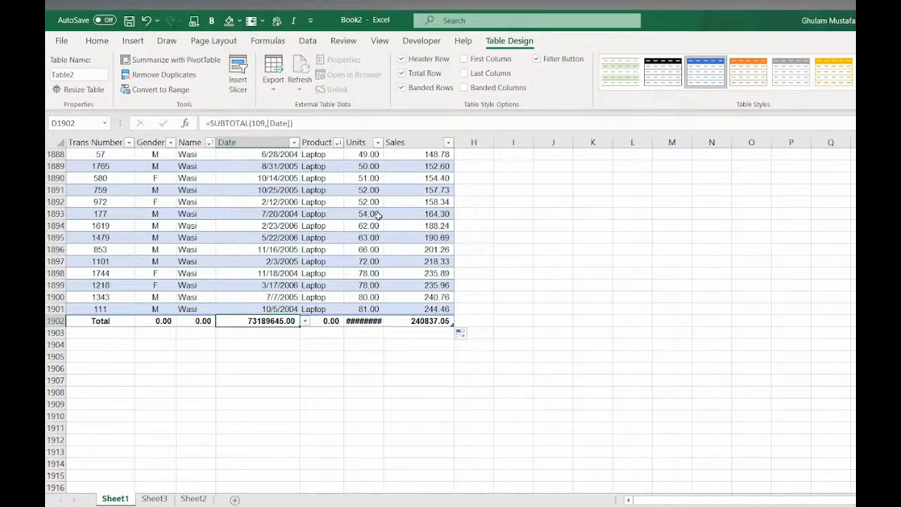
- Undo the last three changes to the table
key(ctrl+z)
key(ctrl+z)
key(ctrl+z)
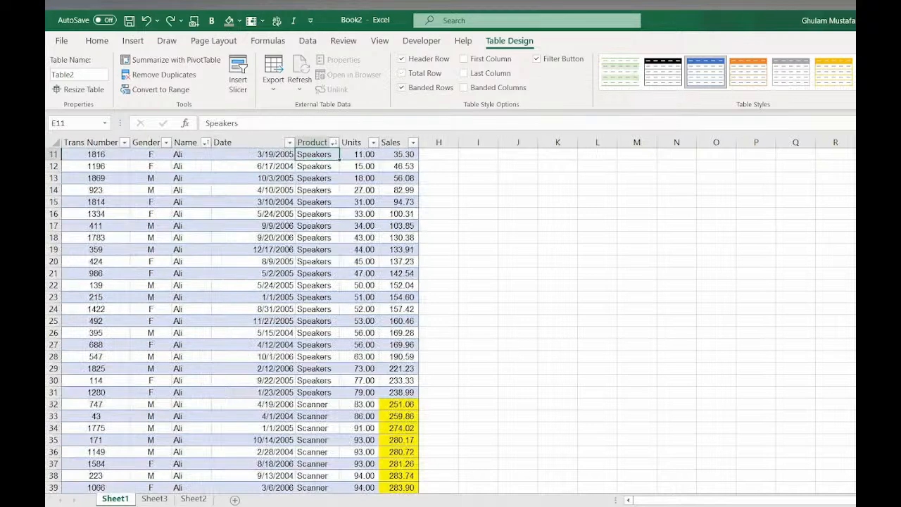
scroll(379, 223, up, 4)
click(375, 238)
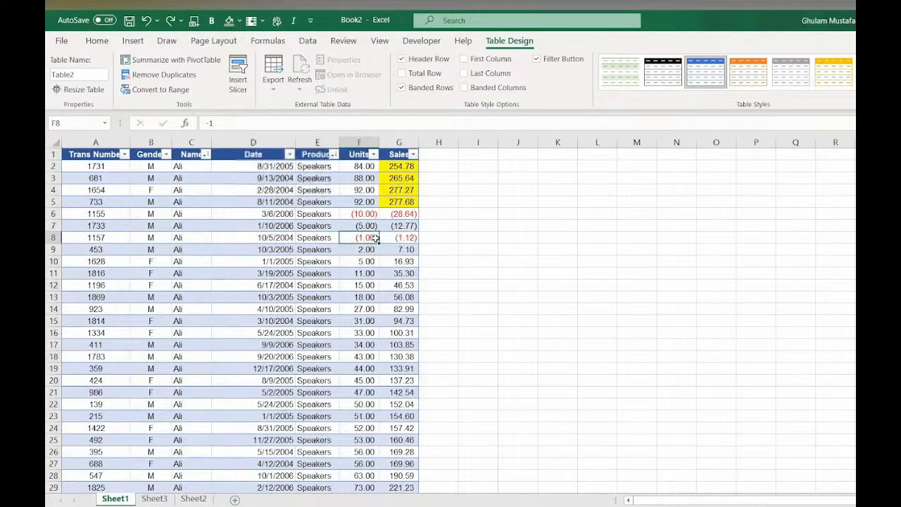
- Turn on the total row again and widen the Sales column to show the total
click(403, 73)
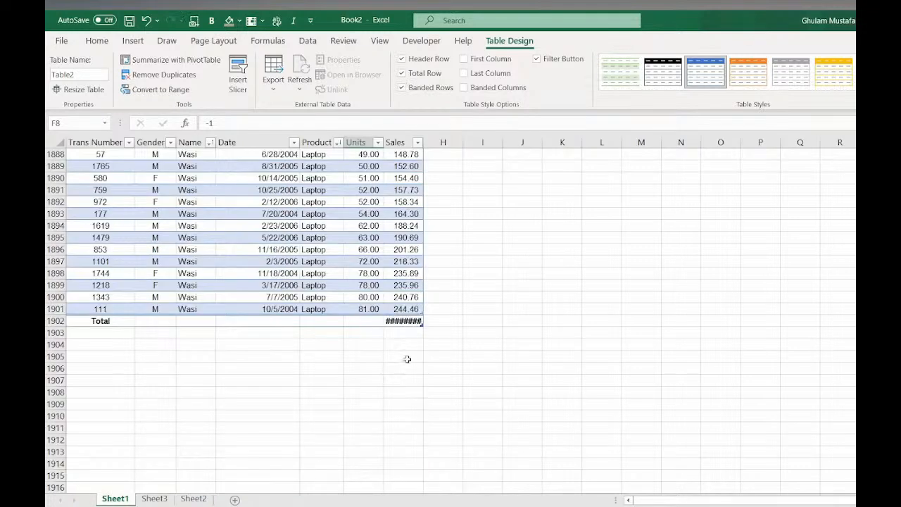
drag(423, 142, 469, 142)
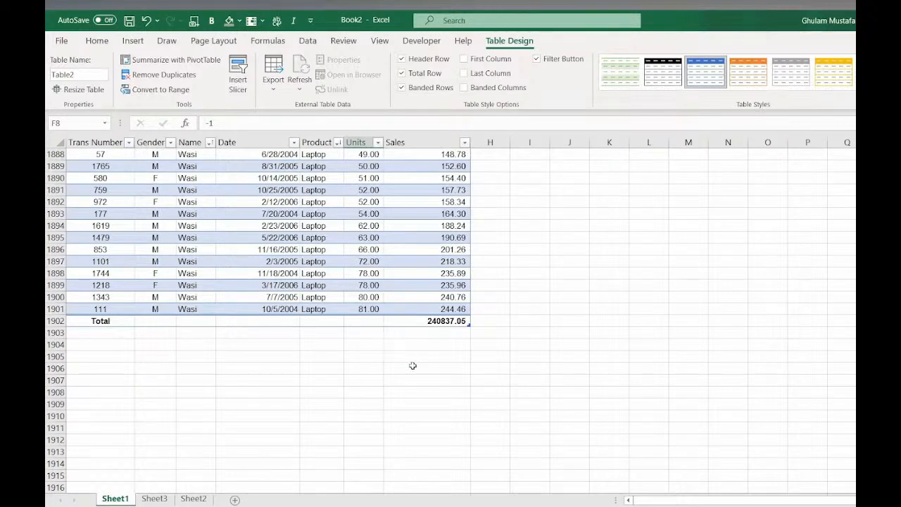
scroll(526, 204, up, 5)
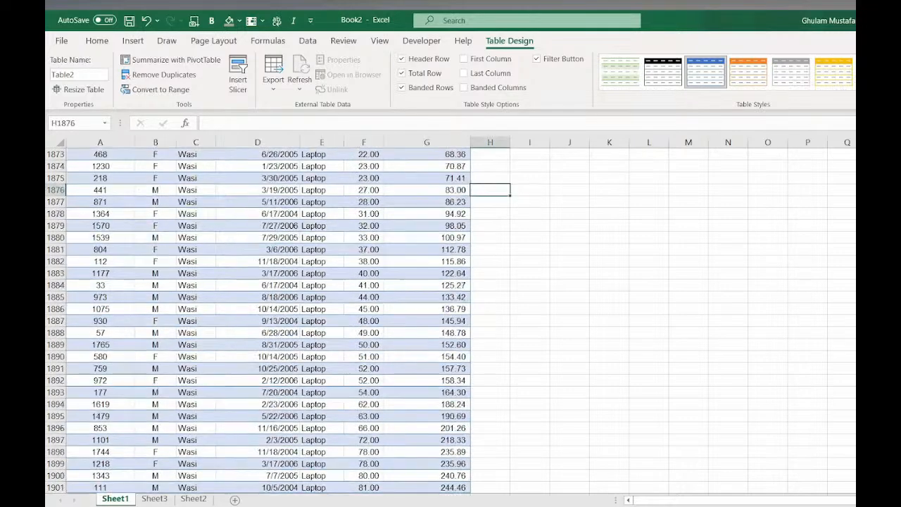
- Enter a SUM formula in J4 that totals the whole Sales column of the table
click(490, 189)
key(ctrl+Down)
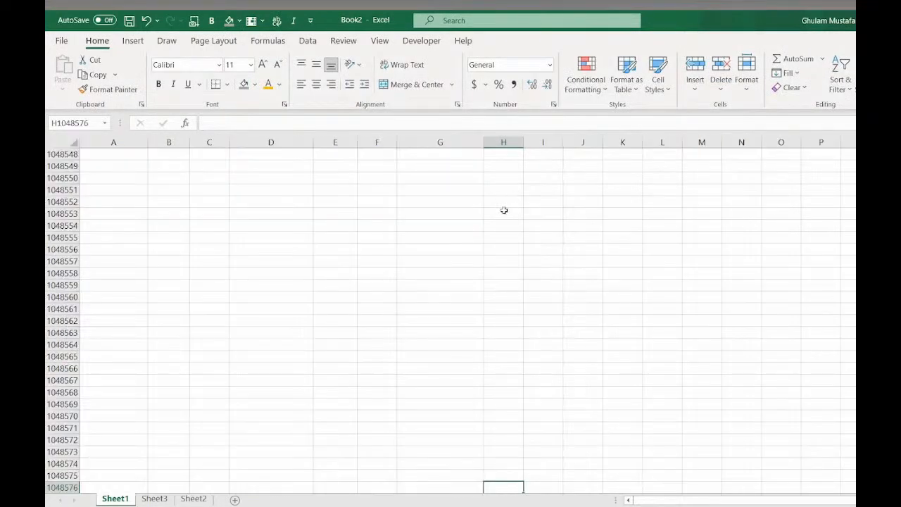
key(ctrl+Up)
click(549, 189)
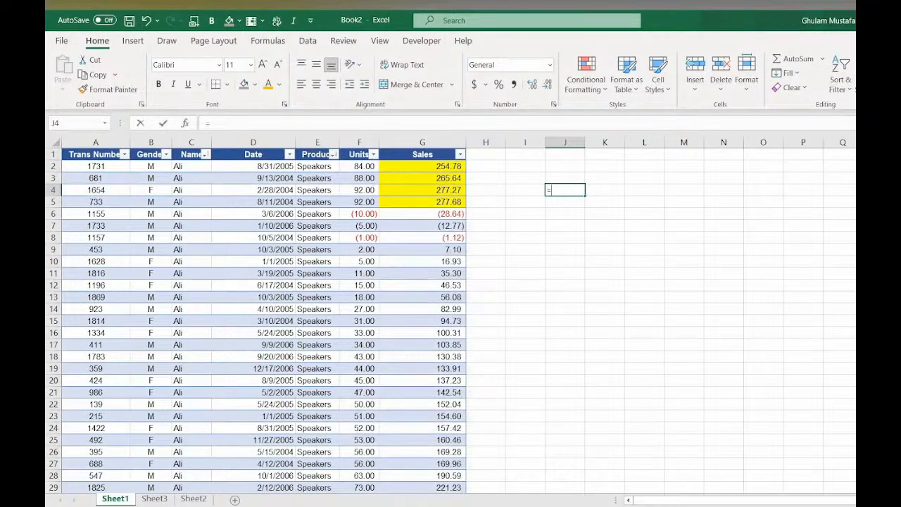
text(=SUM()
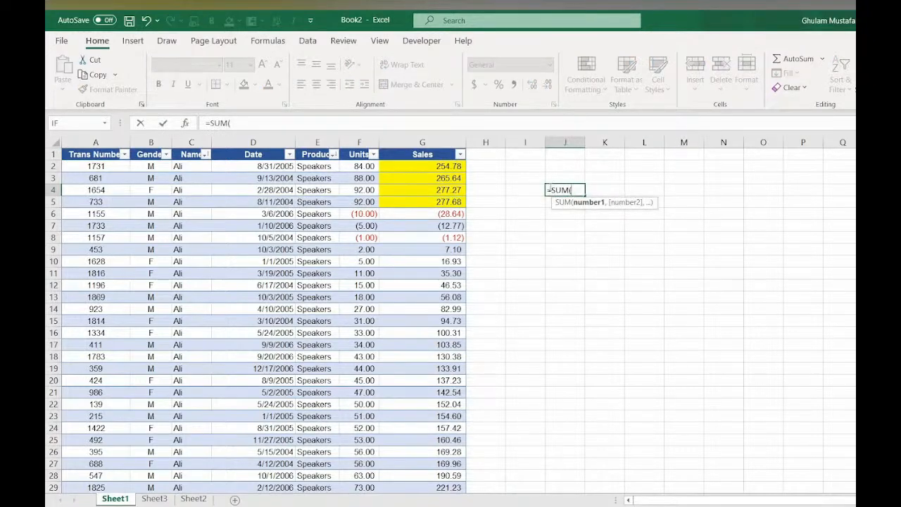
click(442, 166)
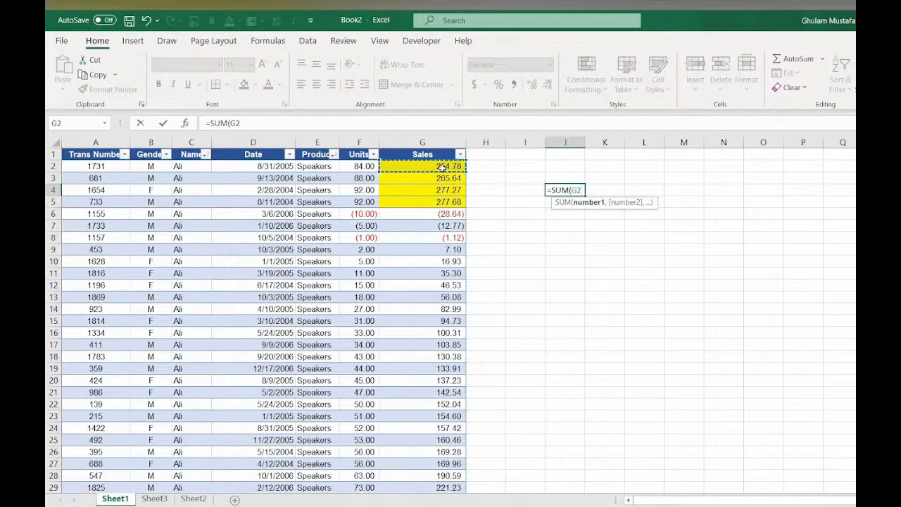
key(ctrl+shift+Down)
key(shift+Up)
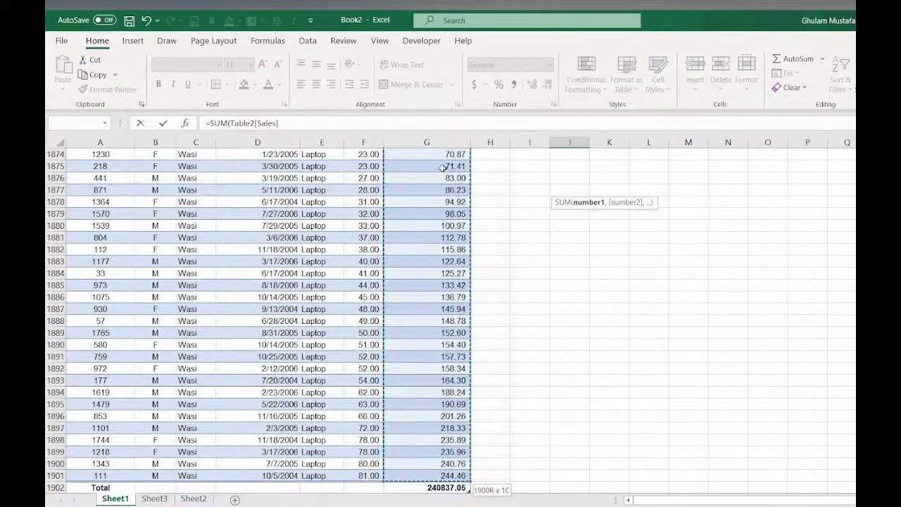
key(Return)
- Copy the SUM formula into J1 and format it with comma style and no decimals
click(565, 190)
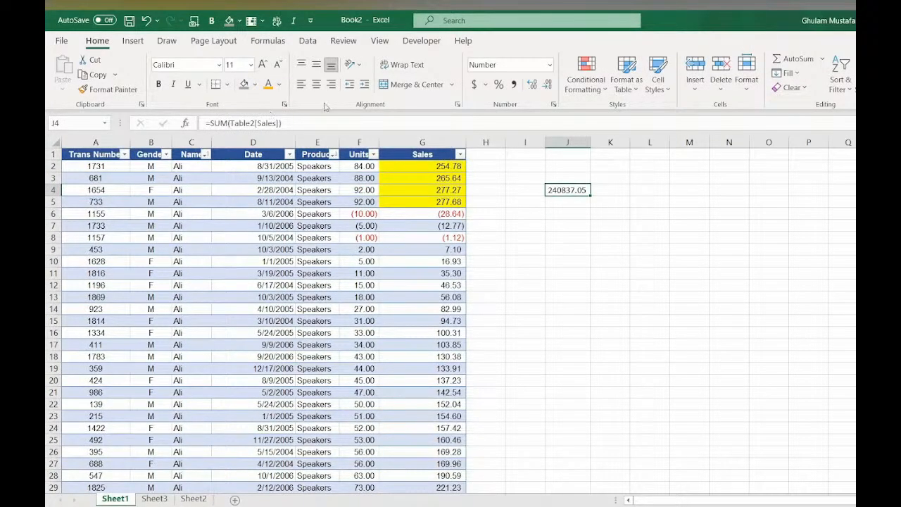
key(ctrl+c)
click(562, 157)
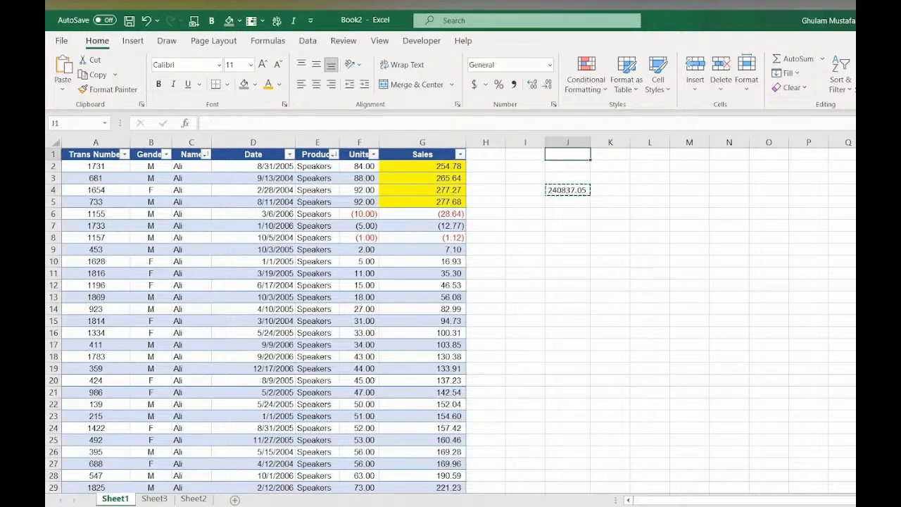
key(Return)
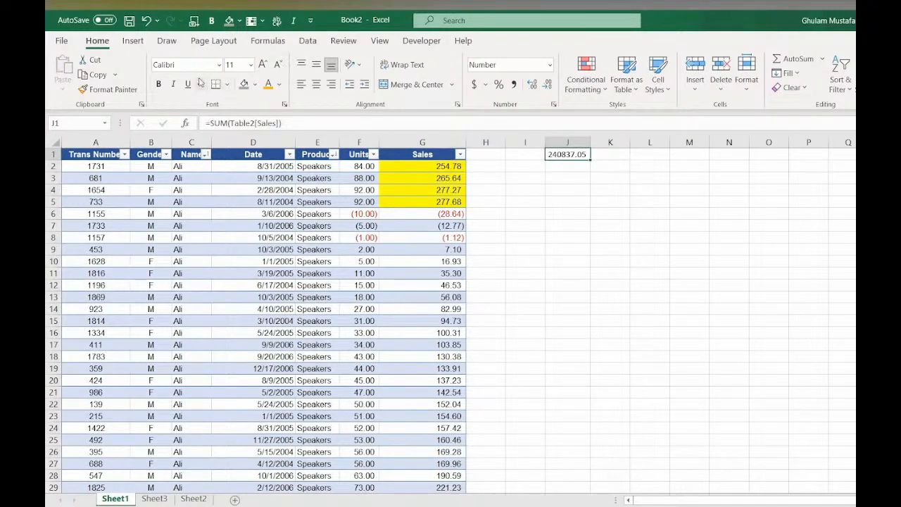
click(516, 84)
click(548, 84)
click(548, 85)
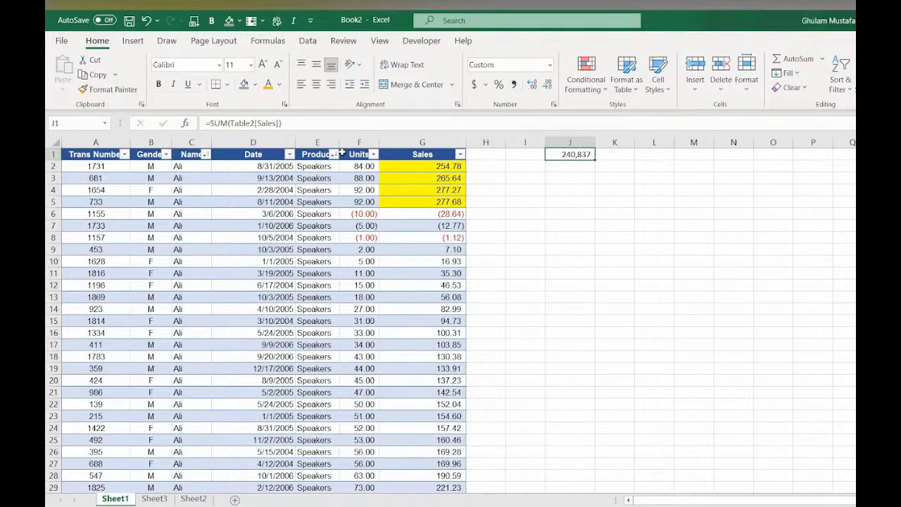
- Filter the Name column to show only Ali and scroll through the results
click(205, 154)
click(80, 300)
click(79, 311)
click(136, 416)
scroll(105, 310, down, 8)
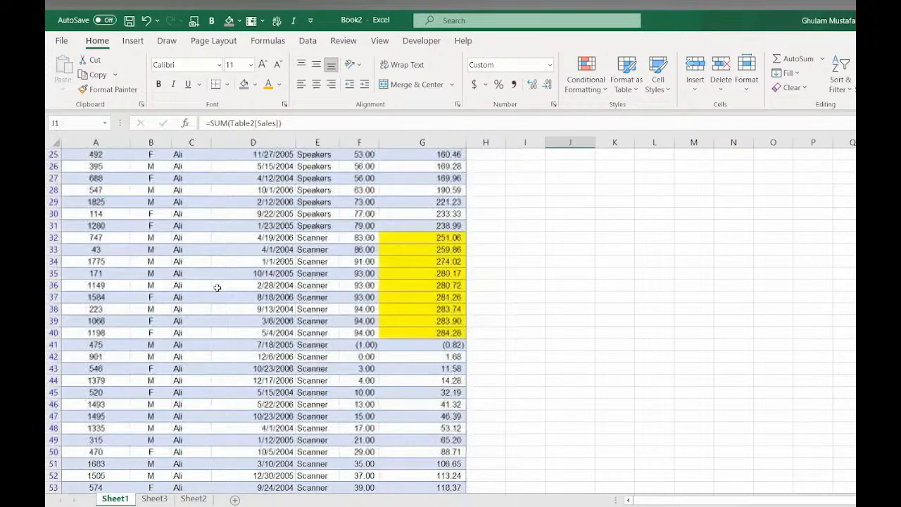
scroll(218, 287, up, 8)
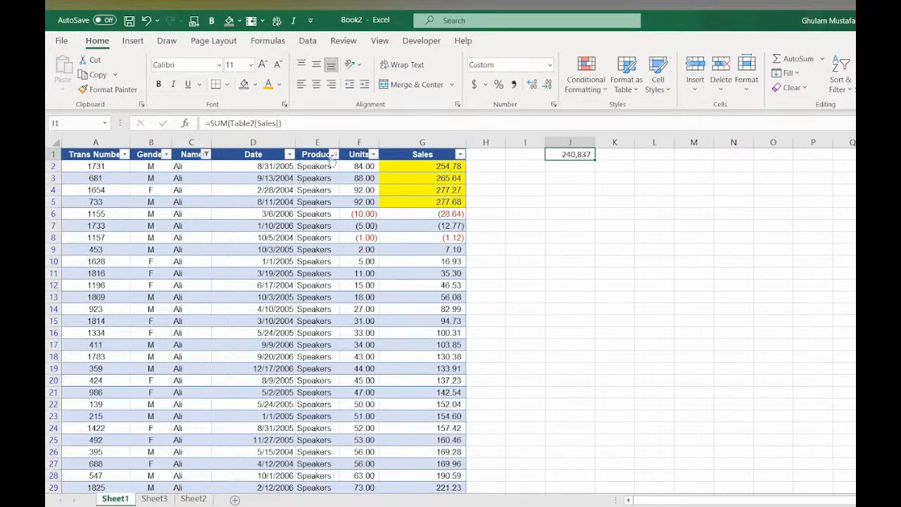
- Filter the Product column to show only Laptop and scroll down to the total row
click(333, 154)
click(207, 301)
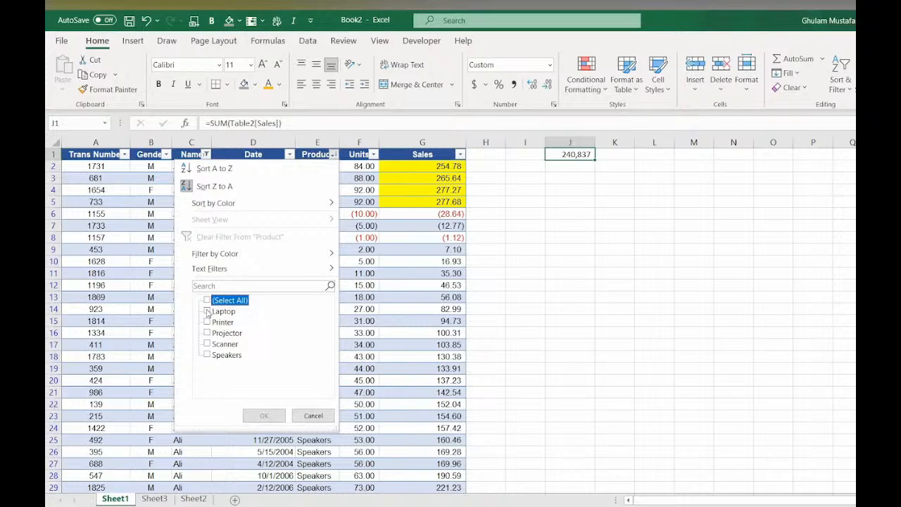
click(207, 312)
key(Return)
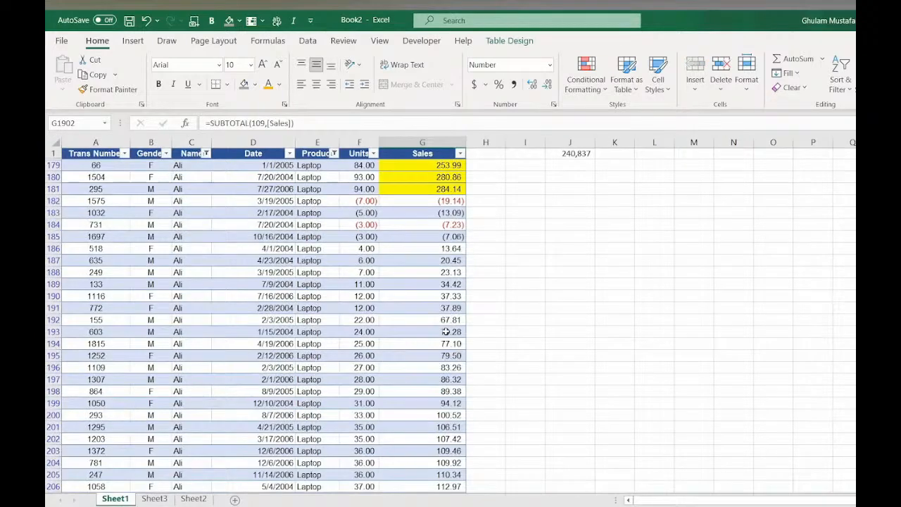
scroll(447, 329, down, 3)
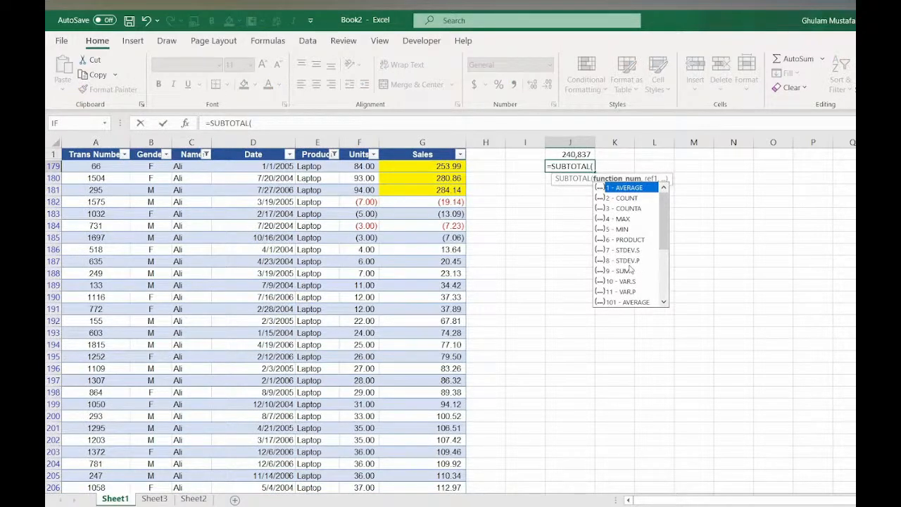
key(Escape)
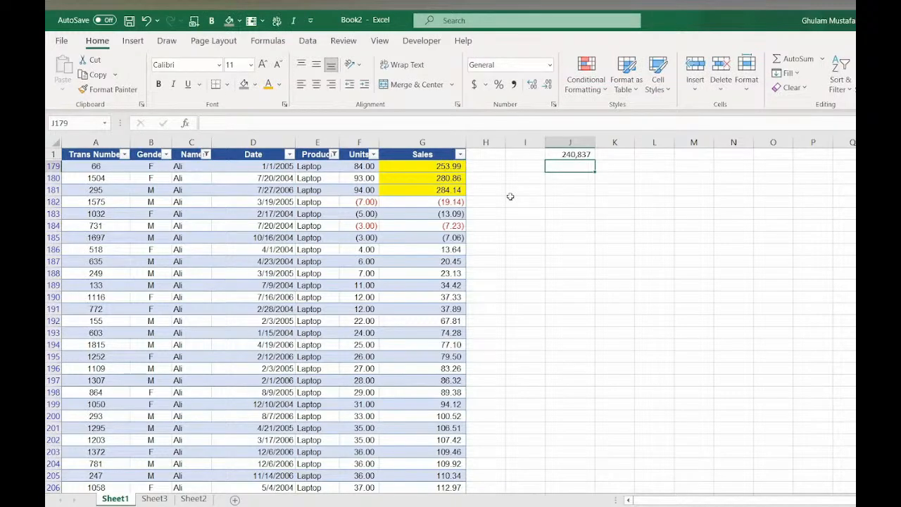
click(333, 154)
mouse_move(285, 206)
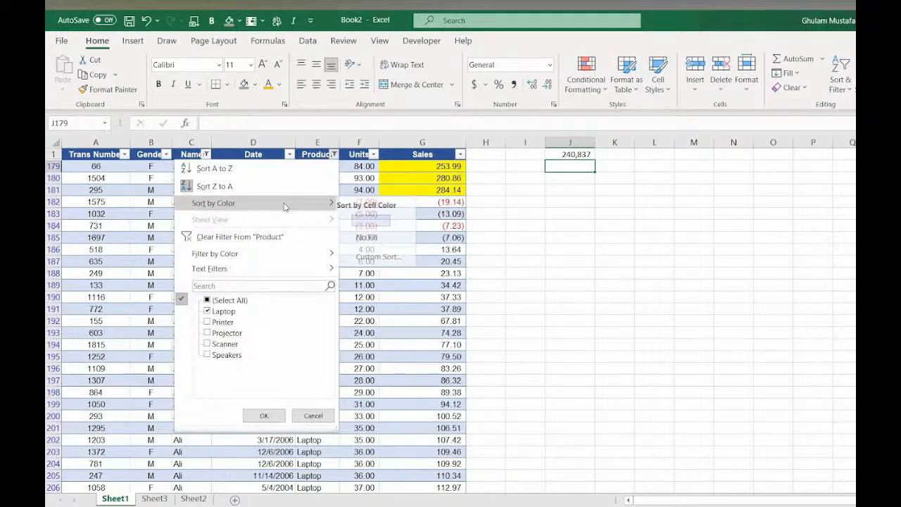
key(Escape)
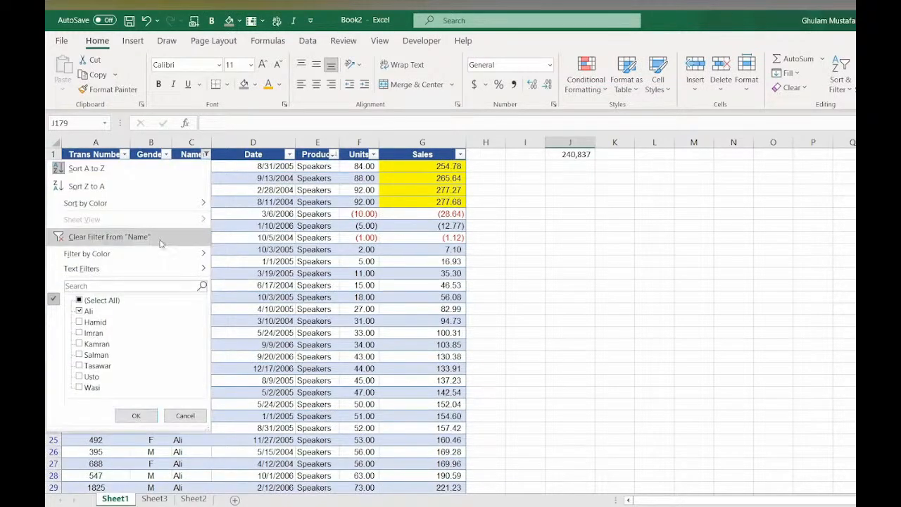
- Enter =SUBTOTAL(9,Table2[Sales]) in K1 to sum only the visible Sales values
click(614, 167)
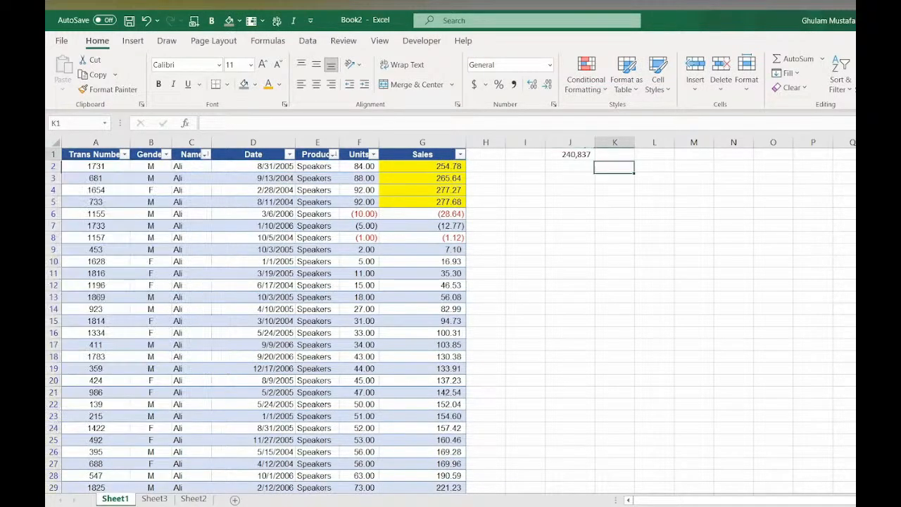
text(=SUB)
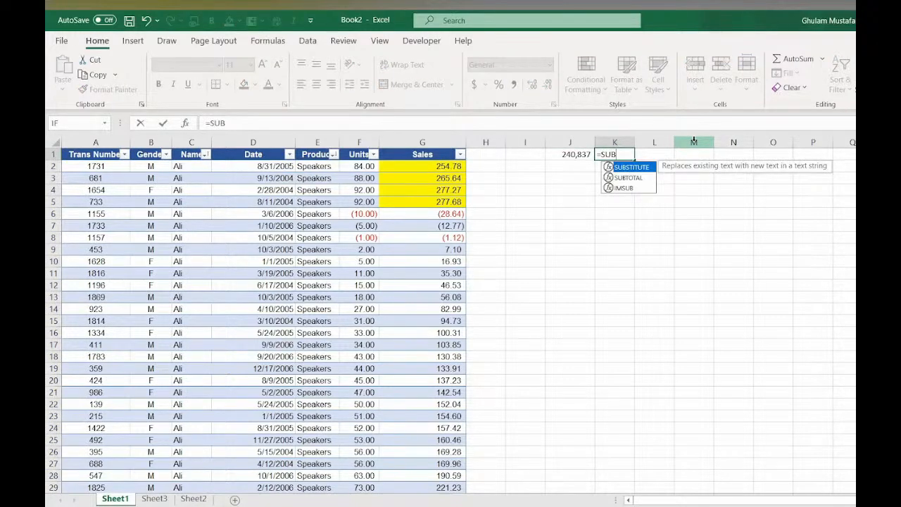
key(Down)
key(Tab)
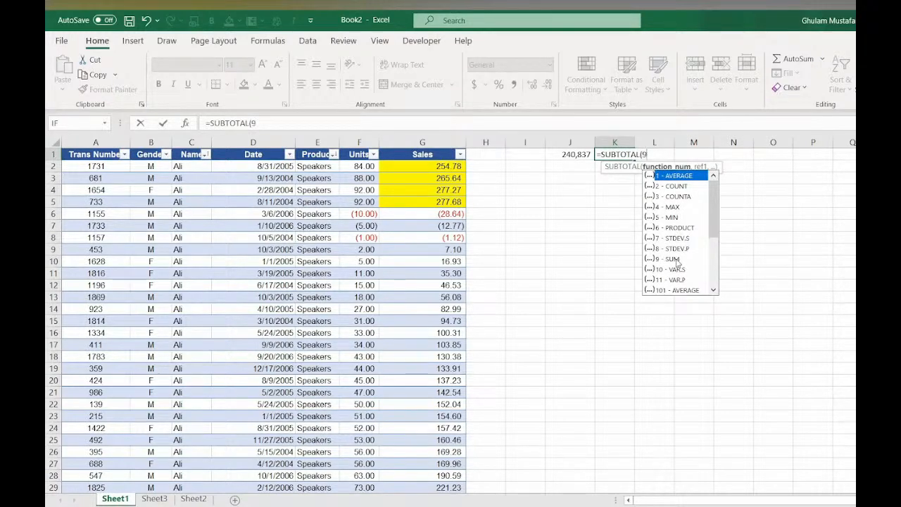
double_click(675, 260)
text(,)
click(437, 171)
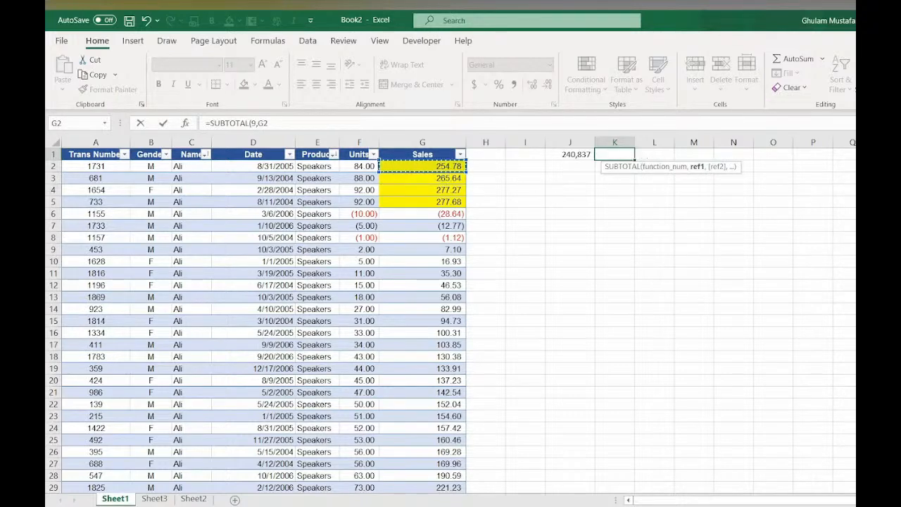
key(ctrl+shift+Down)
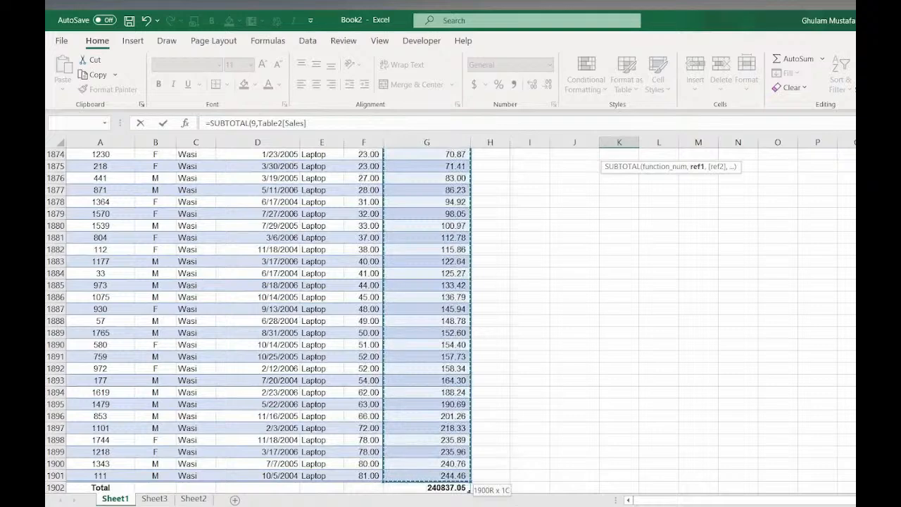
text())
key(Return)
key(Up)
- Format the K1 subtotal with comma style and no decimal places
click(515, 85)
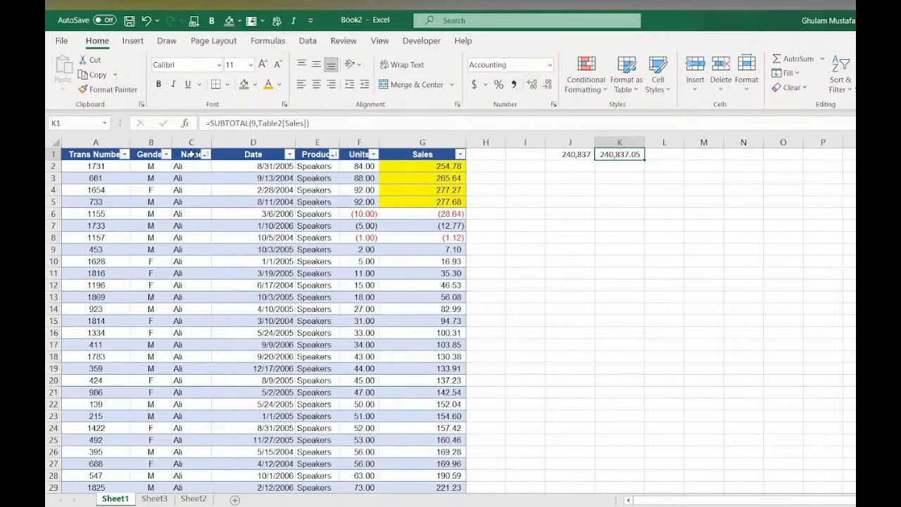
click(548, 84)
click(547, 85)
click(554, 174)
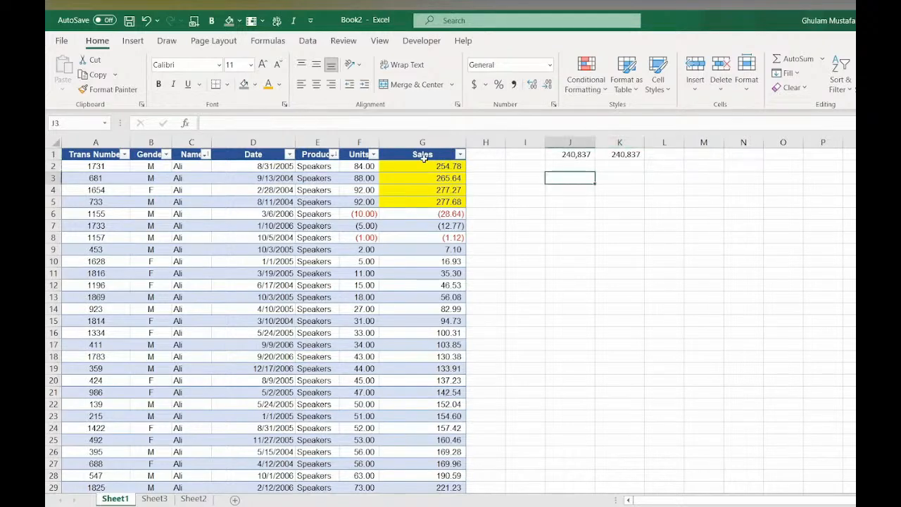
- Reapply the Name column filter so only Ali's rows are shown
click(389, 155)
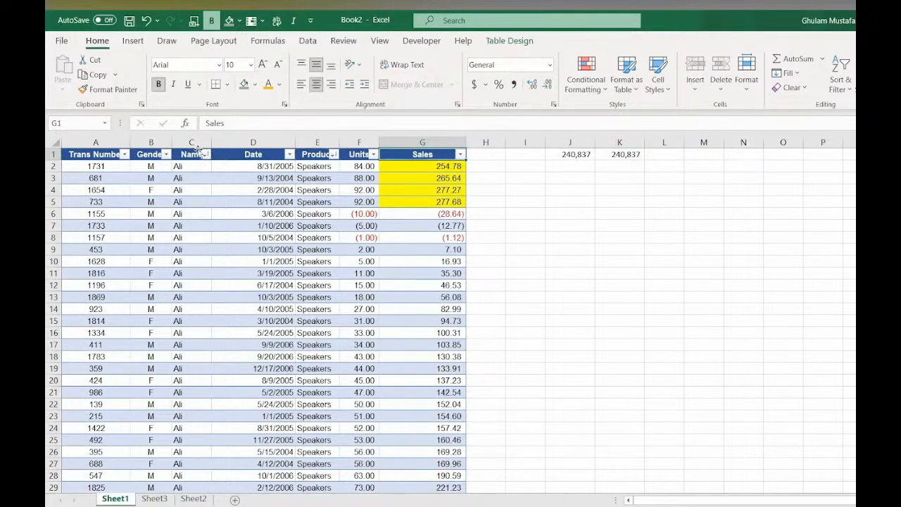
click(205, 155)
click(86, 303)
click(88, 311)
click(136, 415)
click(620, 166)
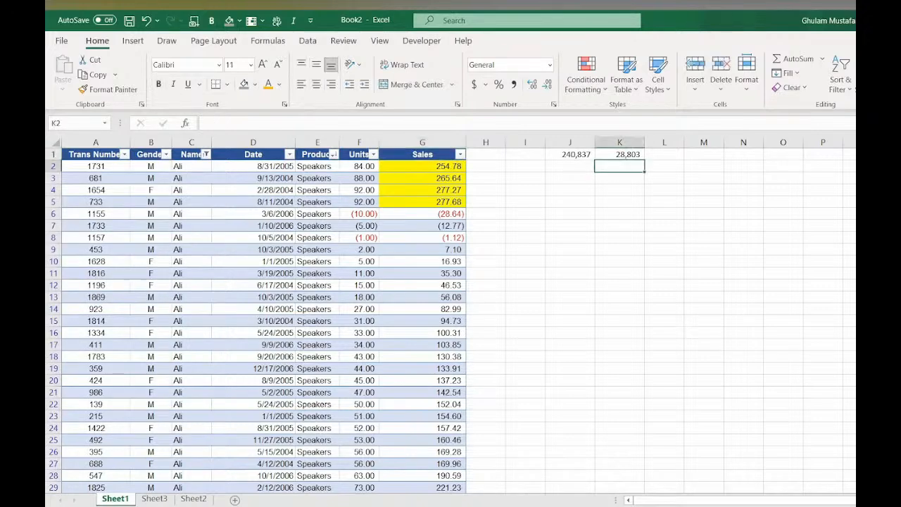
- Filter the Product column to show only Scanner and scroll down through the results
click(623, 155)
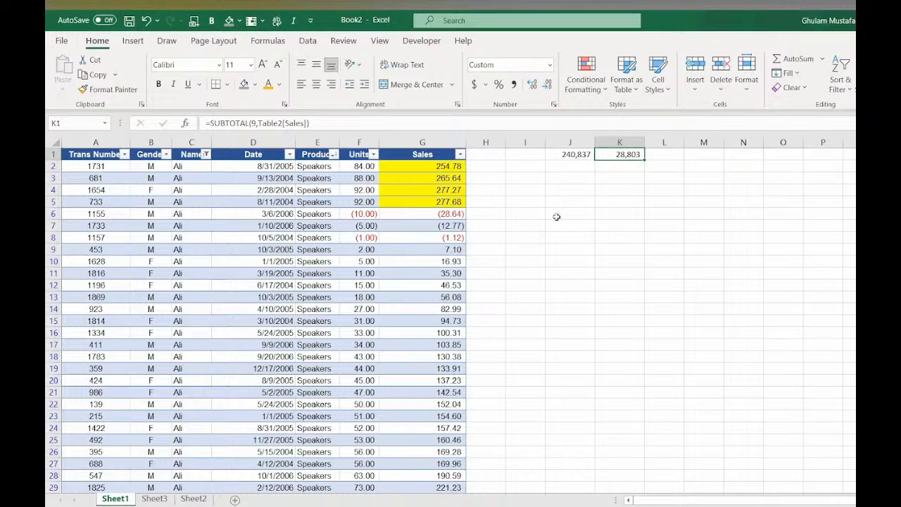
click(575, 156)
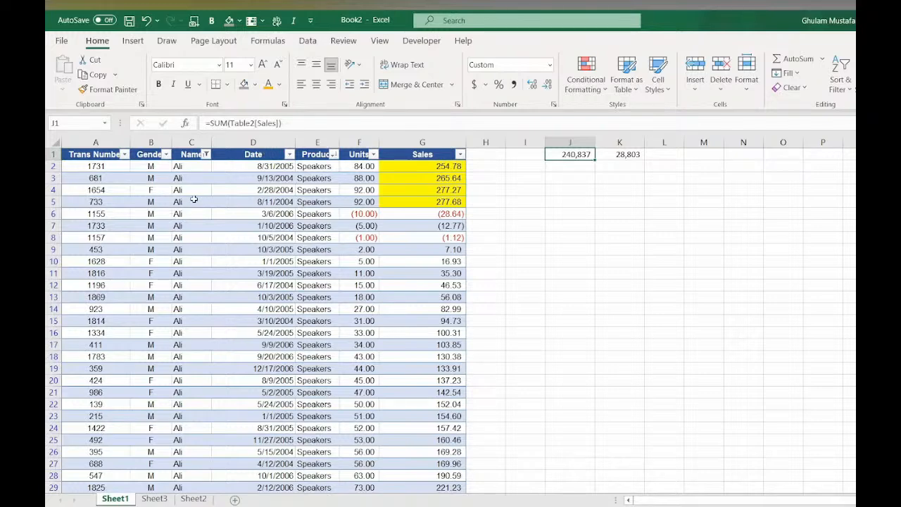
click(334, 154)
click(216, 301)
click(215, 346)
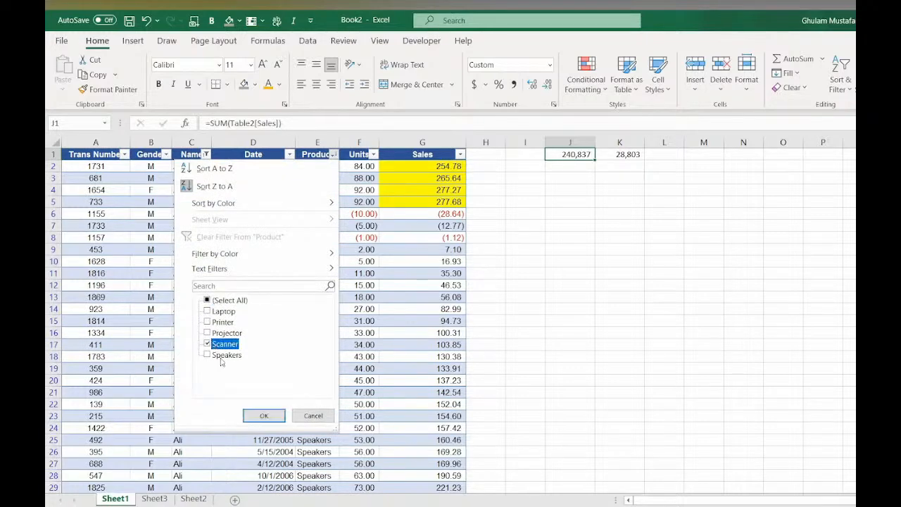
click(264, 415)
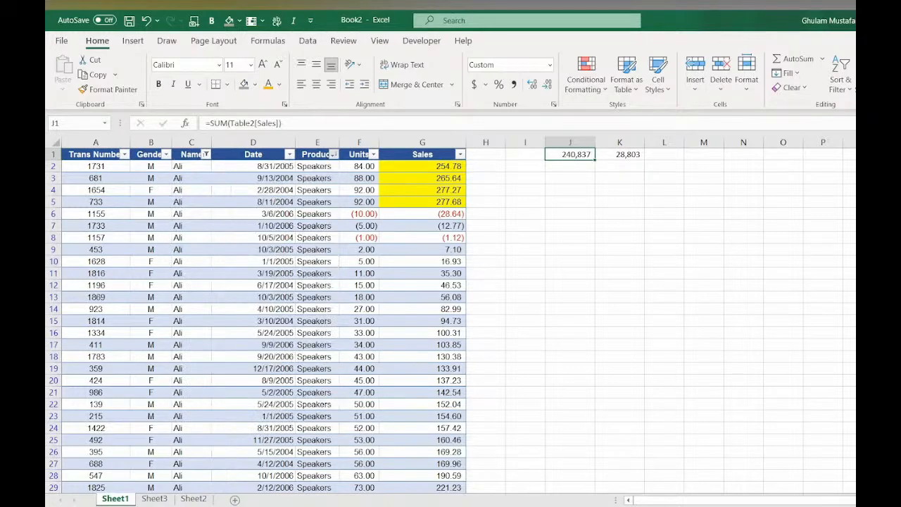
click(615, 155)
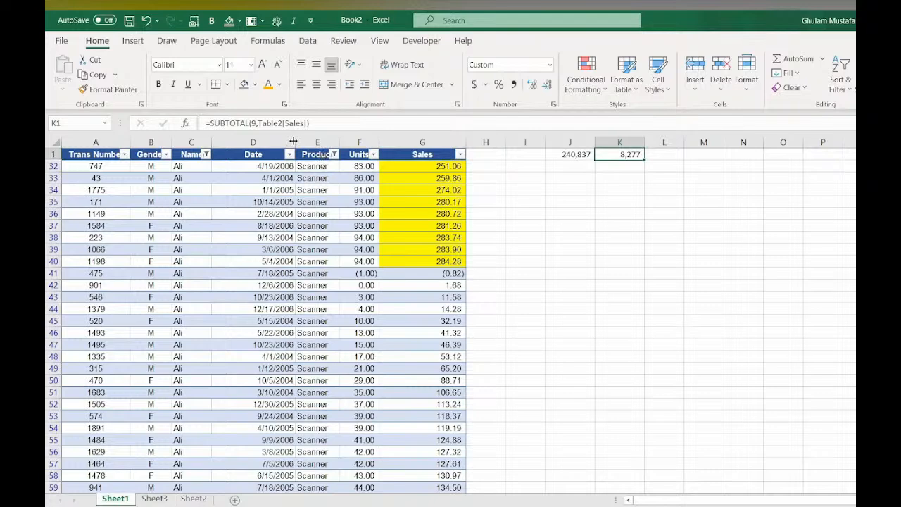
scroll(364, 287, down, 3)
scroll(392, 363, down, 7)
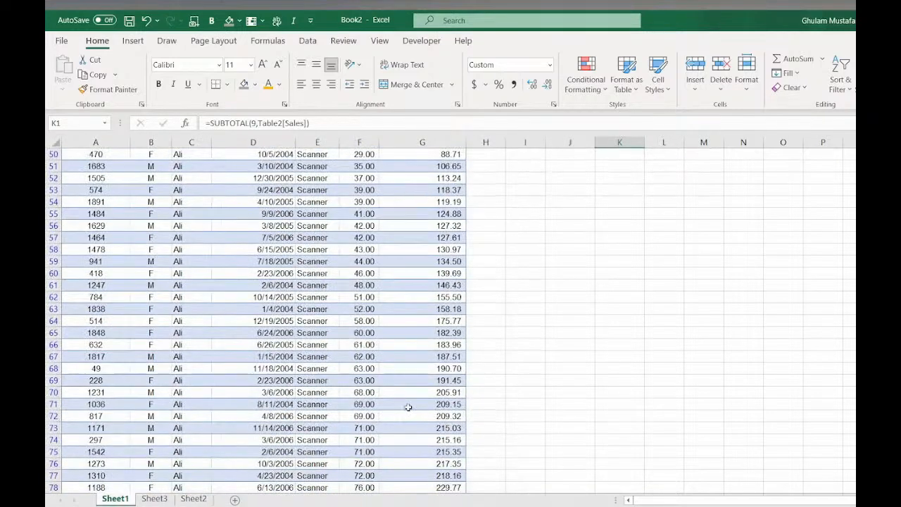
- Set the Sales total row function to Sum and extend the total to the Units column
click(426, 392)
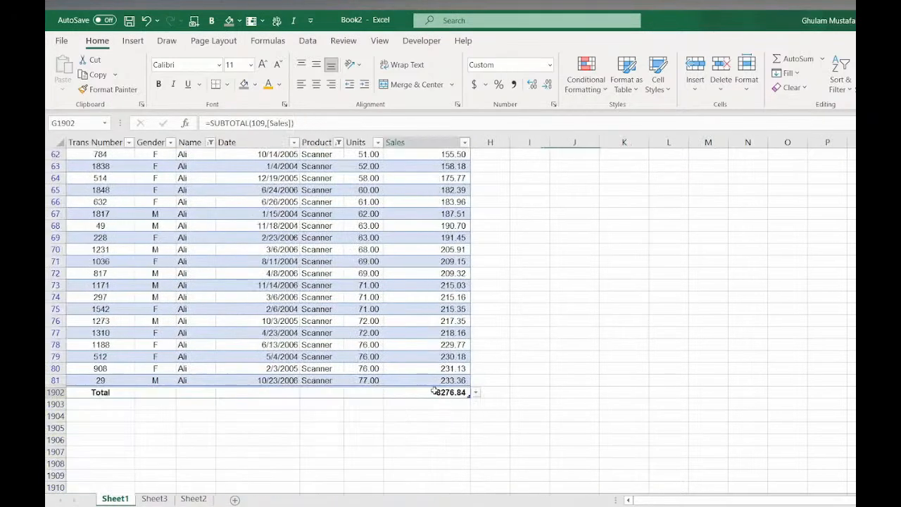
click(476, 392)
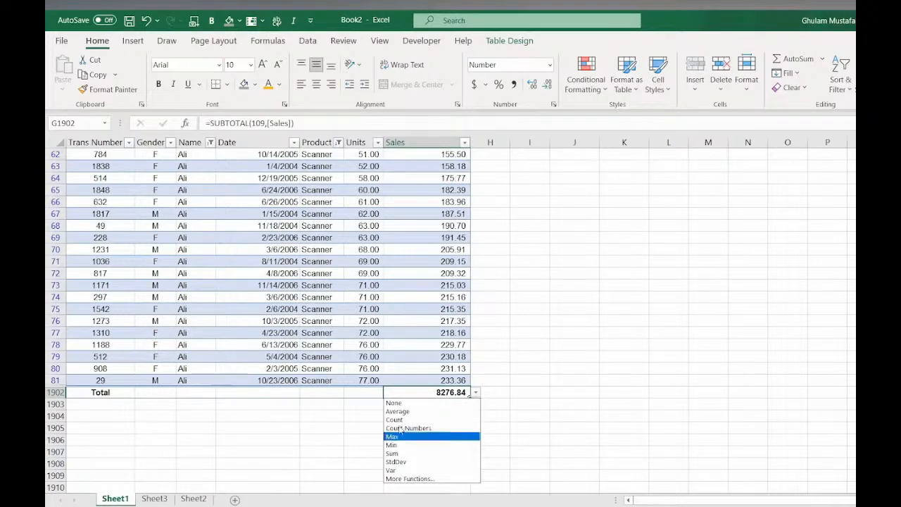
click(422, 453)
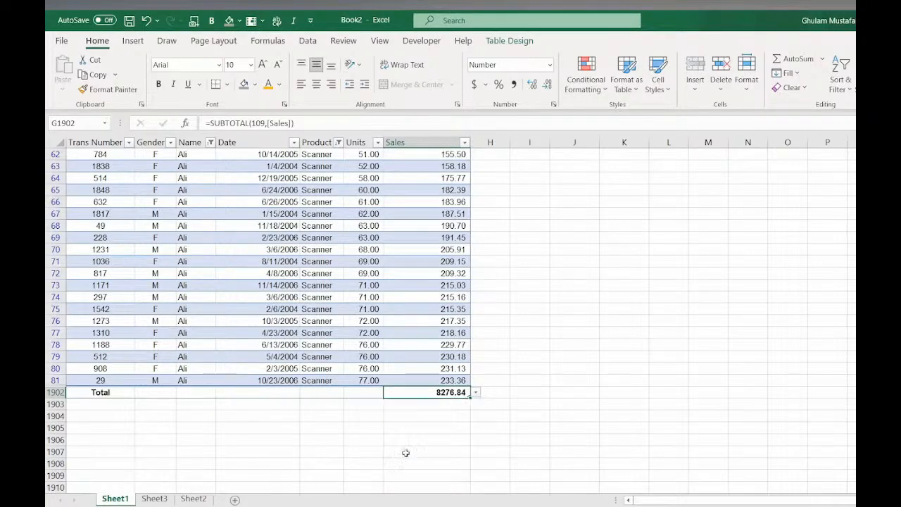
drag(394, 395, 360, 395)
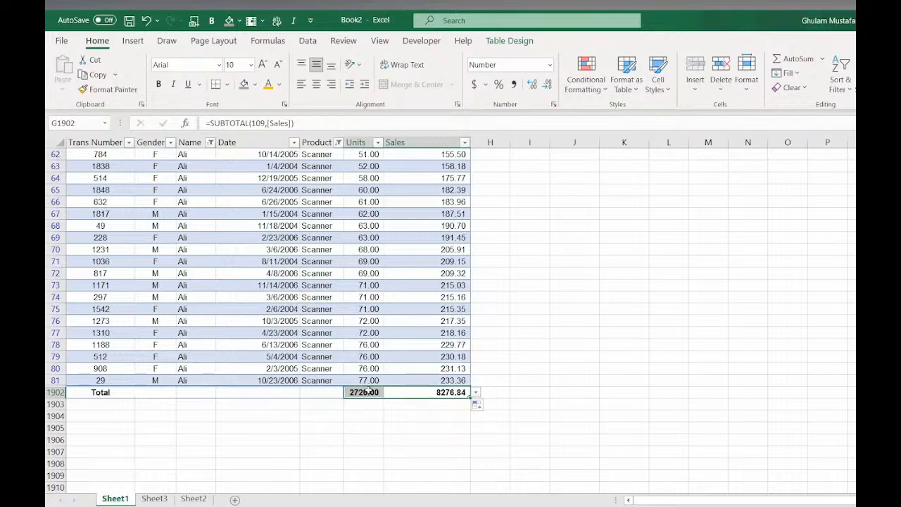
- Set the Date column's total row function to Max
click(275, 393)
click(305, 393)
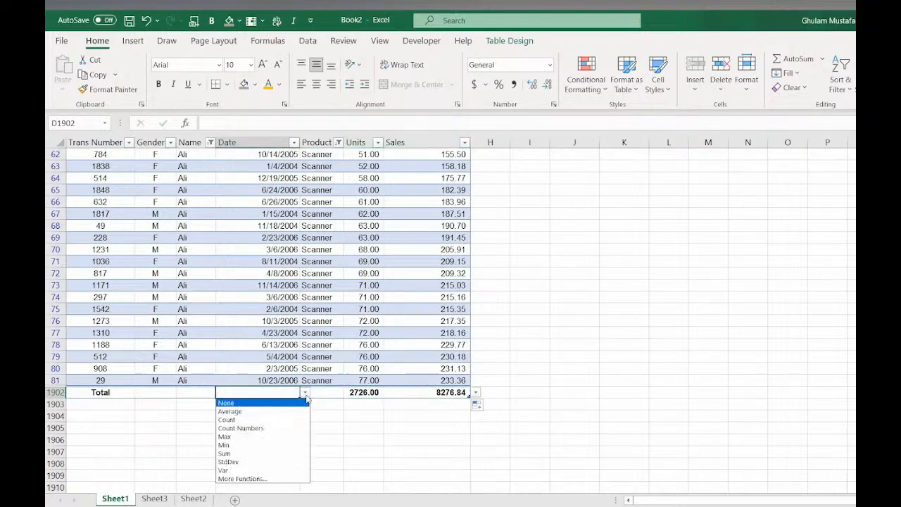
click(273, 439)
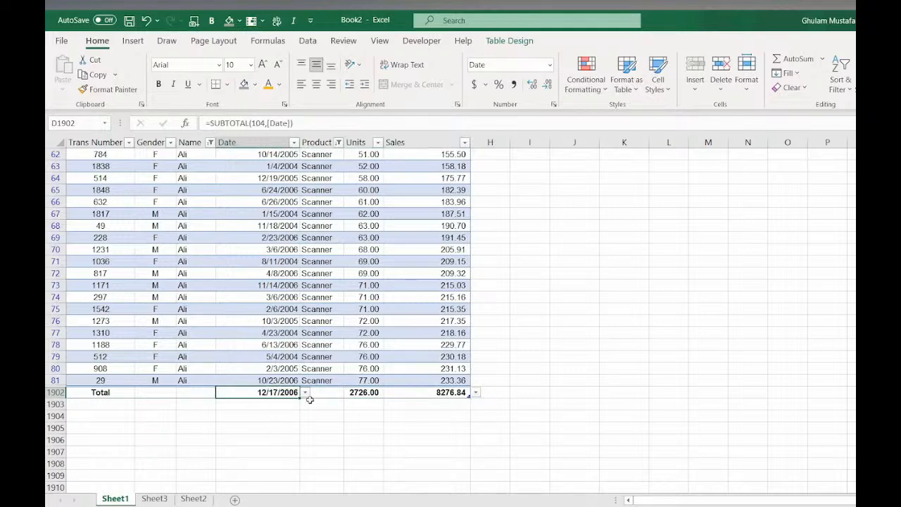
click(200, 397)
click(162, 393)
scroll(292, 354, up, 10)
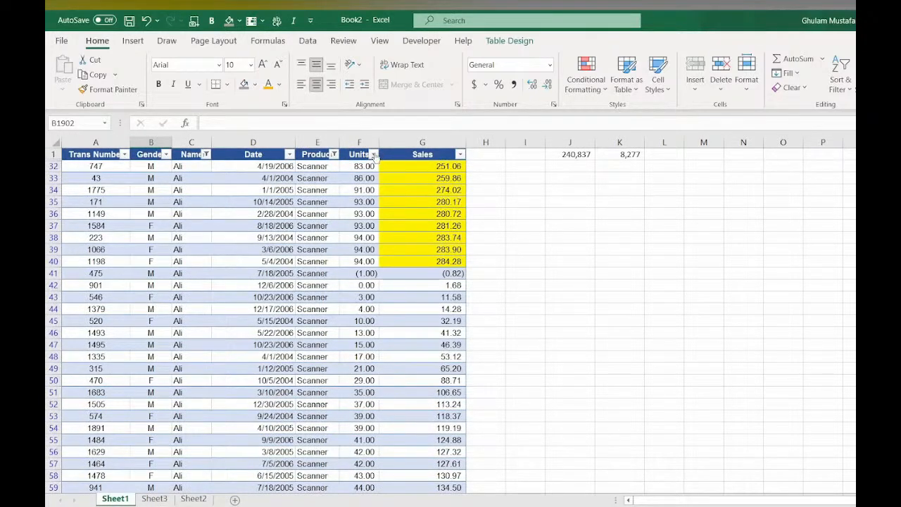
- Filter the Units column to values greater than 50 and check the total row
click(373, 155)
mouse_move(338, 272)
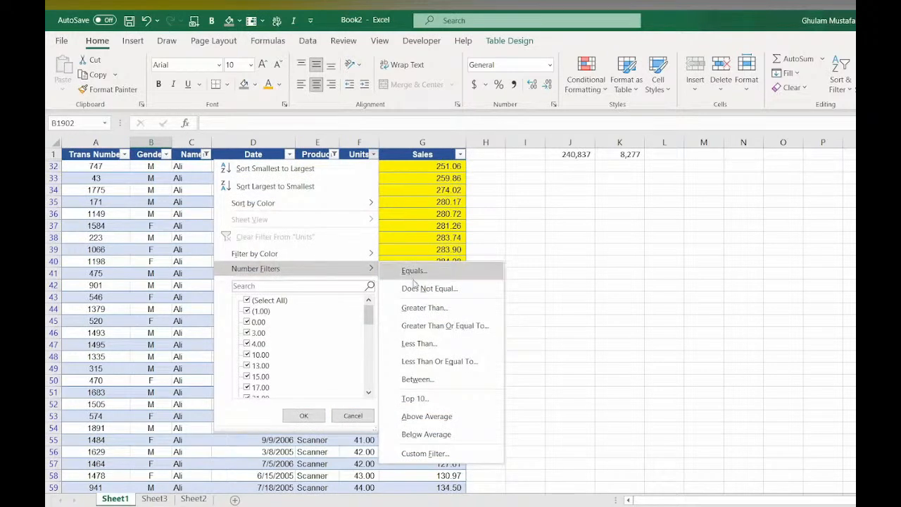
click(422, 309)
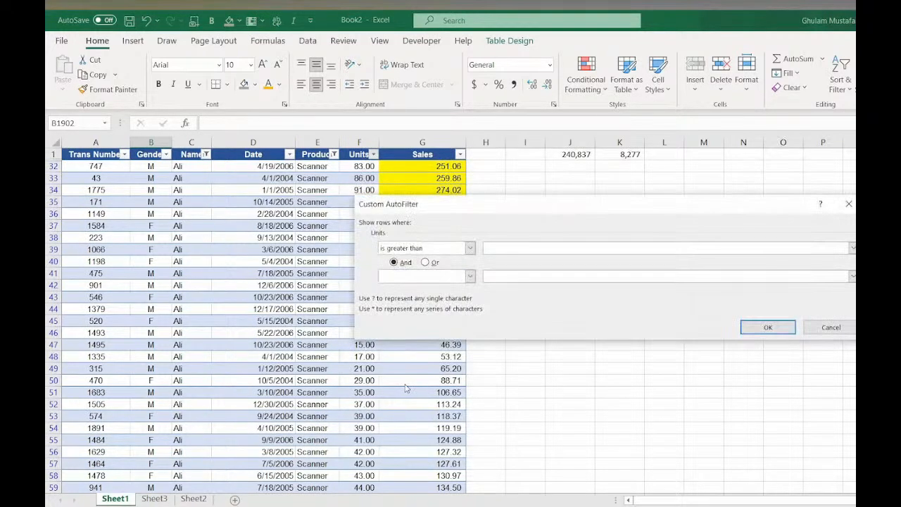
text(50)
key(Return)
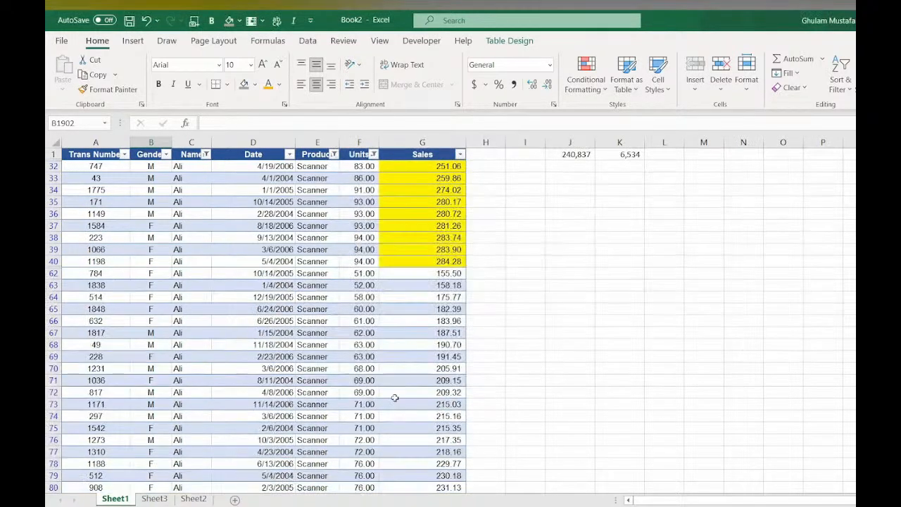
scroll(397, 383, down, 2)
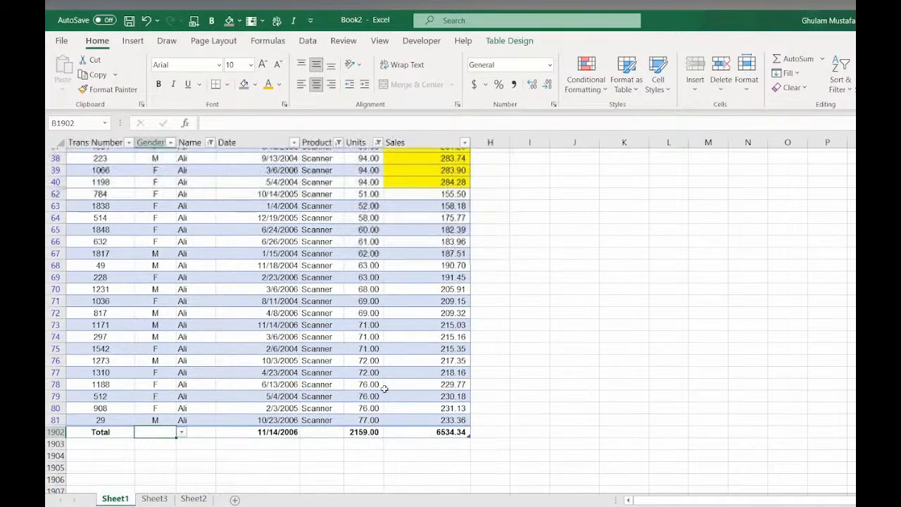
scroll(384, 388, up, 2)
scroll(384, 388, down, 2)
click(452, 428)
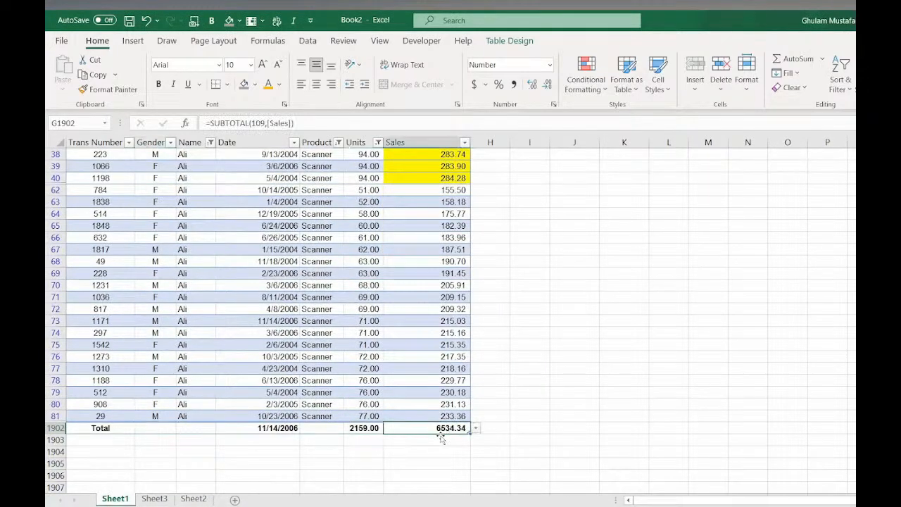
scroll(542, 232, up, 2)
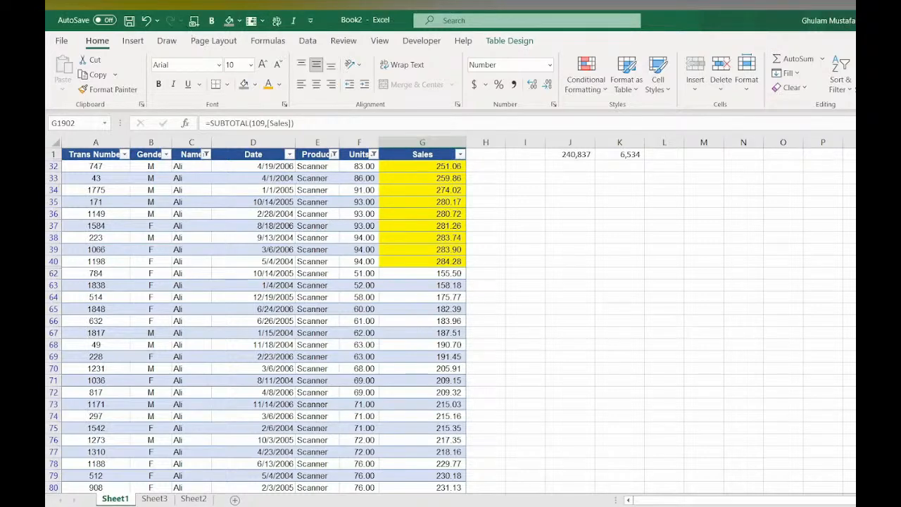
- Rename the table as SALES
click(497, 40)
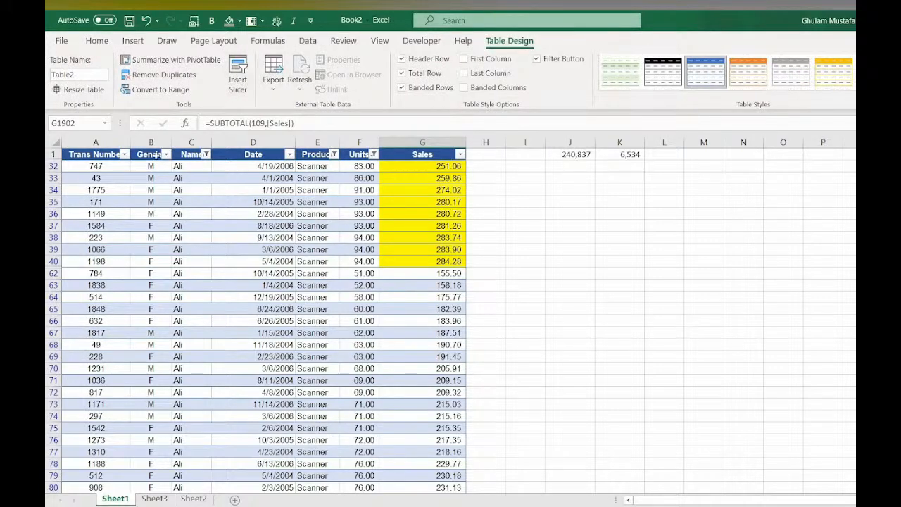
click(89, 75)
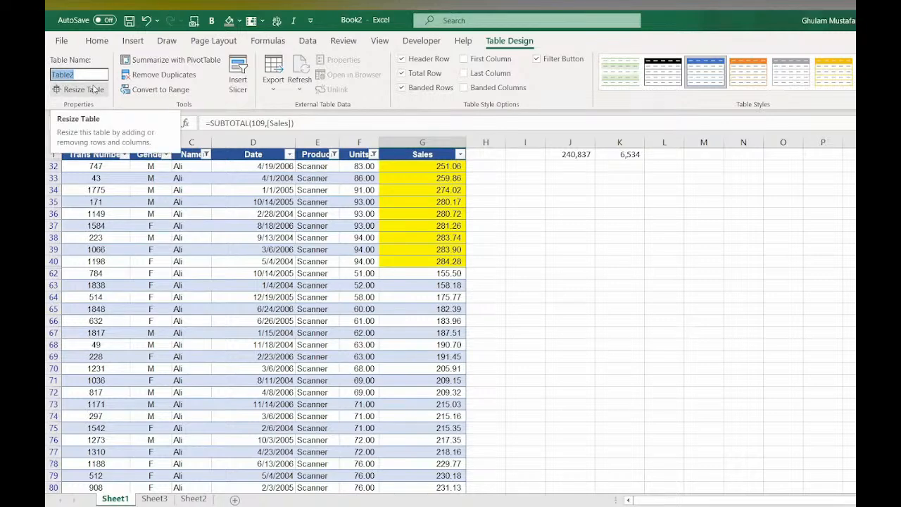
text(SALE)
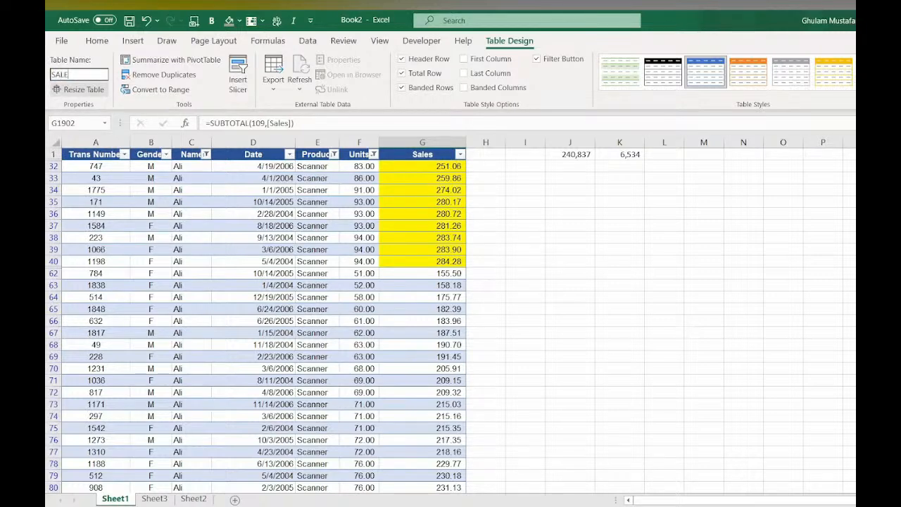
text(S)
key(Return)
click(519, 319)
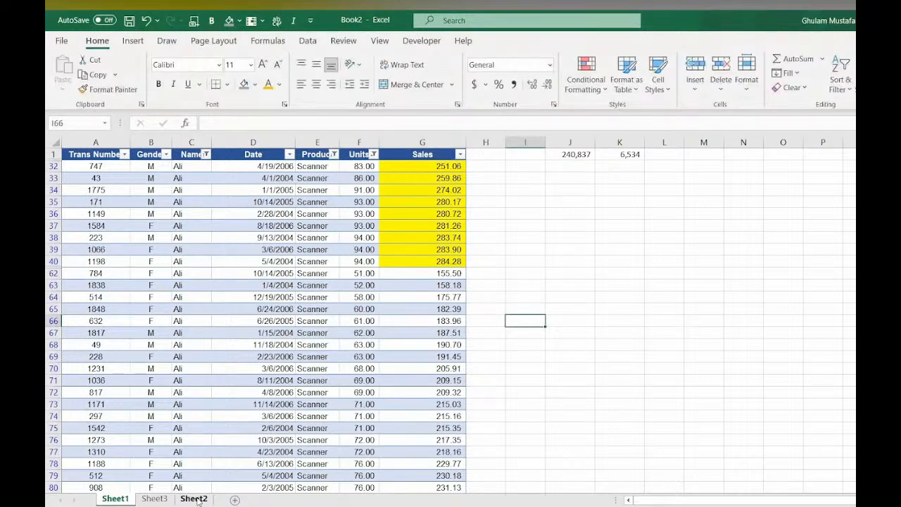
- Add a new worksheet, then jump back to the SALES table through the name box
click(195, 499)
click(234, 499)
click(428, 224)
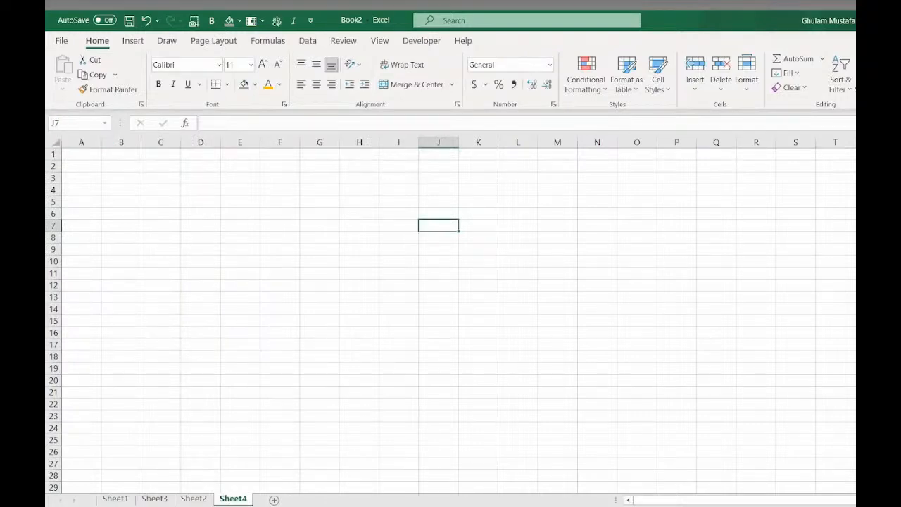
click(71, 137)
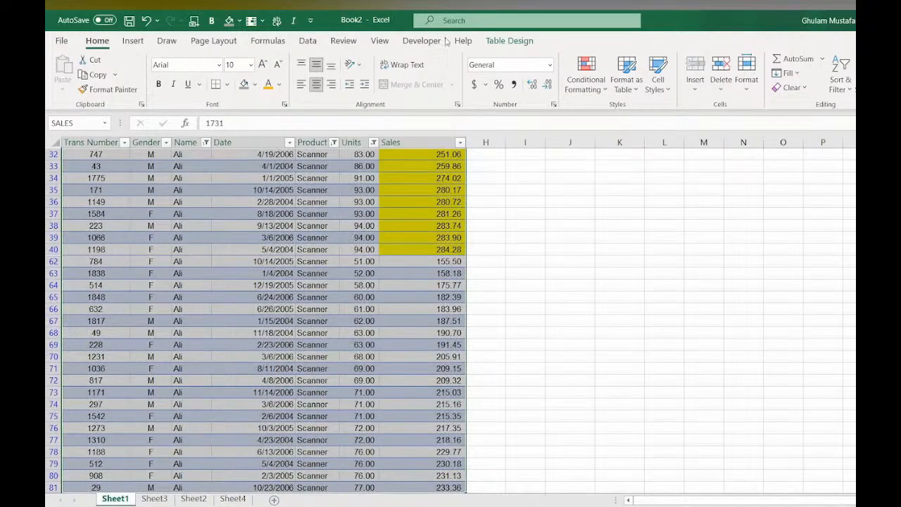
- Insert slicers for the Gender, Name and Product columns of the table
click(507, 41)
scroll(270, 242, up, 1)
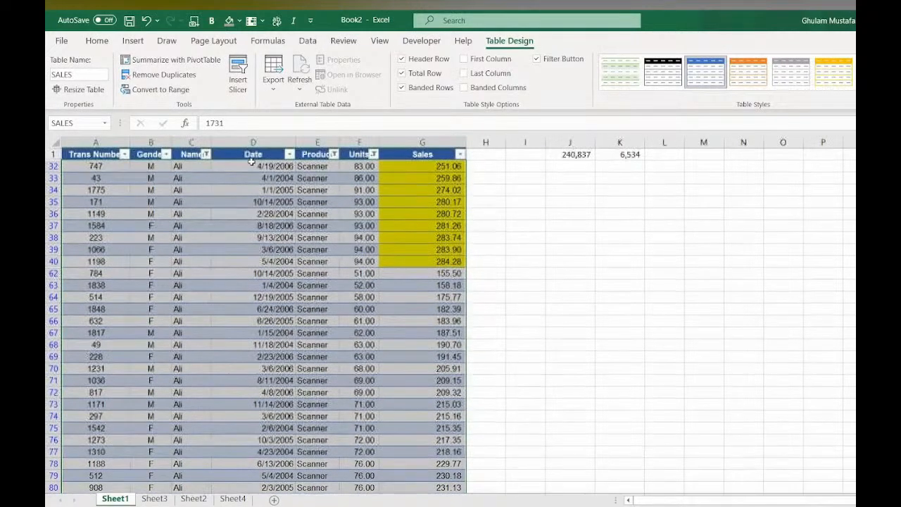
click(238, 74)
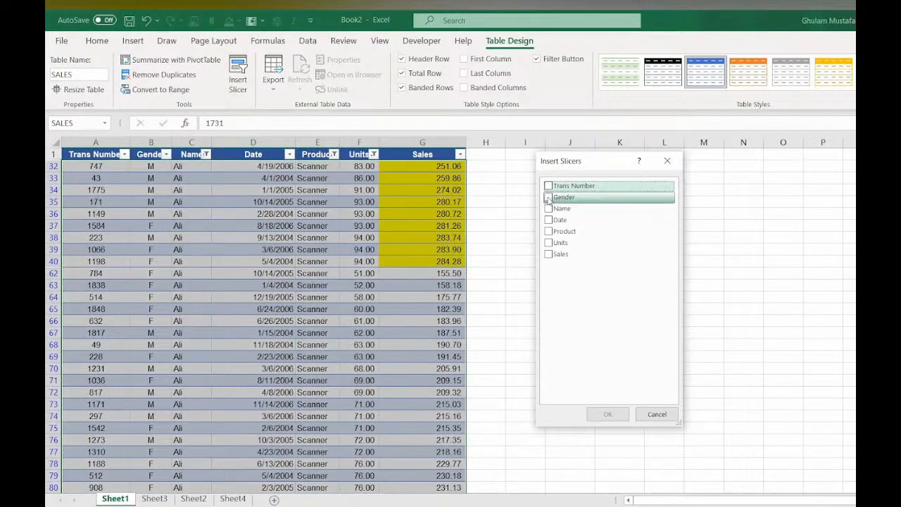
click(549, 198)
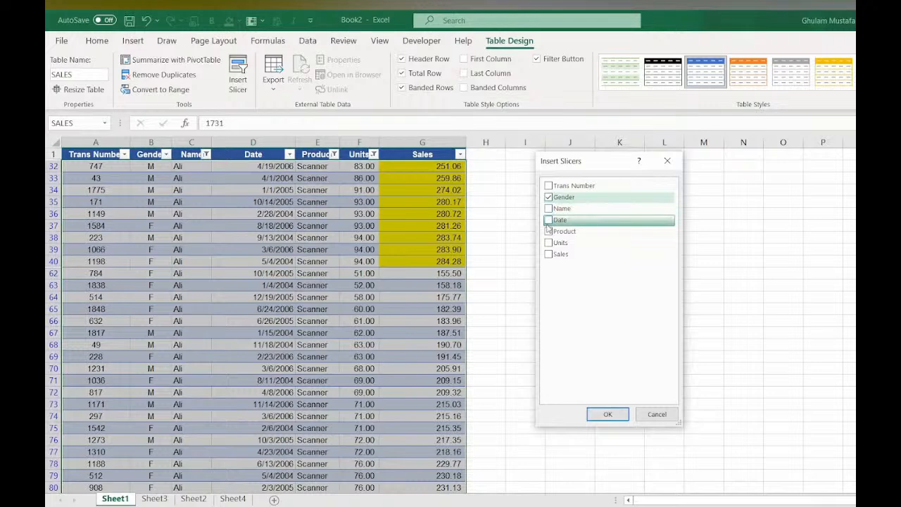
click(549, 209)
click(549, 231)
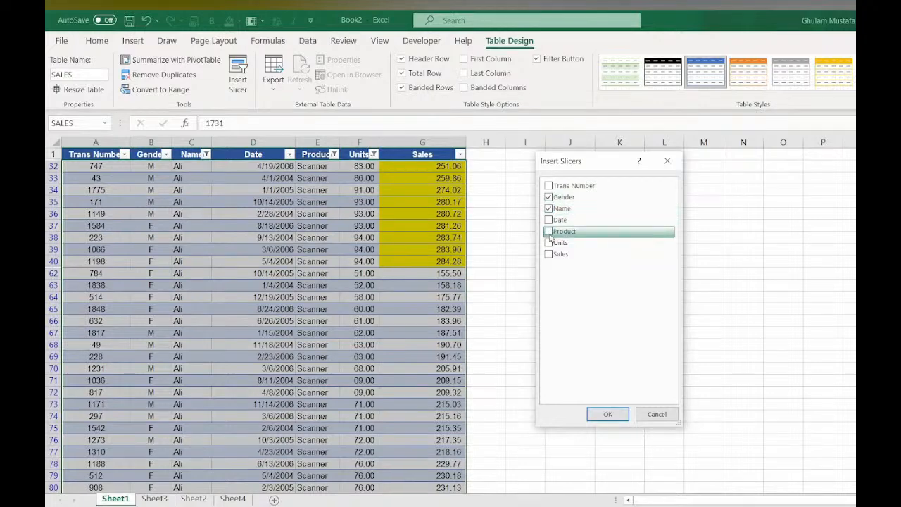
click(610, 414)
- Arrange the Product, Gender and Name slicers side by side to the right of the table
drag(513, 275, 703, 187)
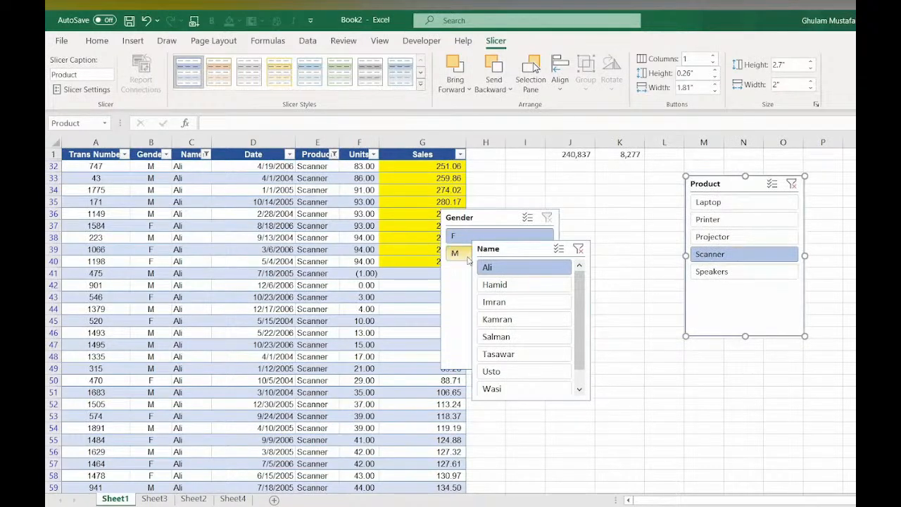
click(514, 197)
drag(539, 219, 900, 186)
drag(533, 251, 633, 190)
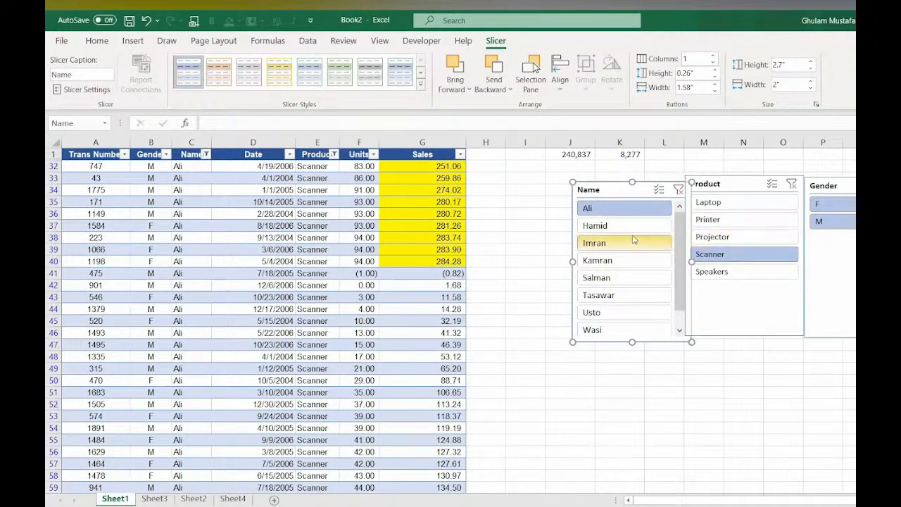
- Filter the table through the Name, Product and Gender slicers, then clear all filters
click(791, 183)
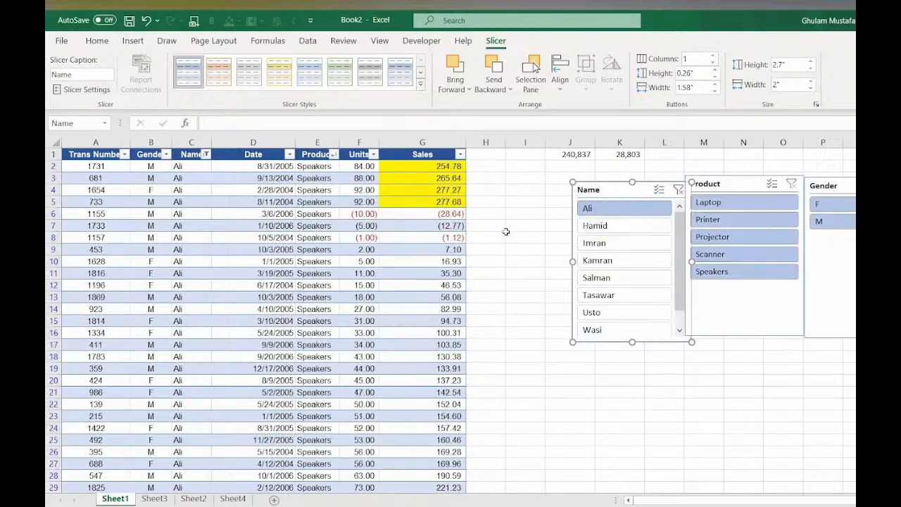
click(606, 228)
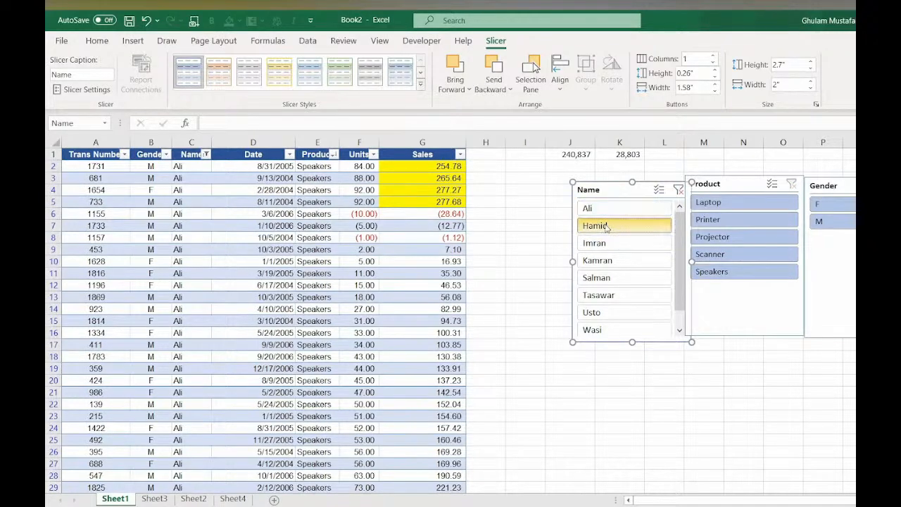
click(599, 261)
click(711, 202)
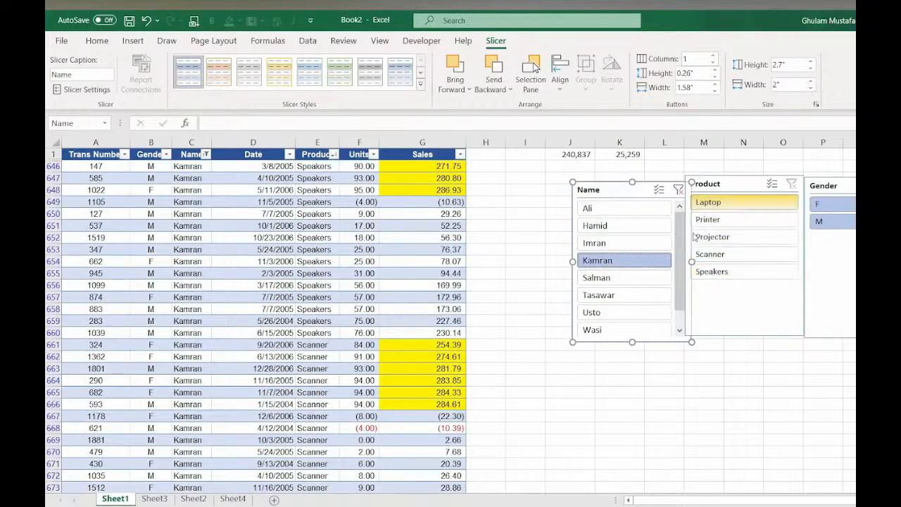
click(678, 189)
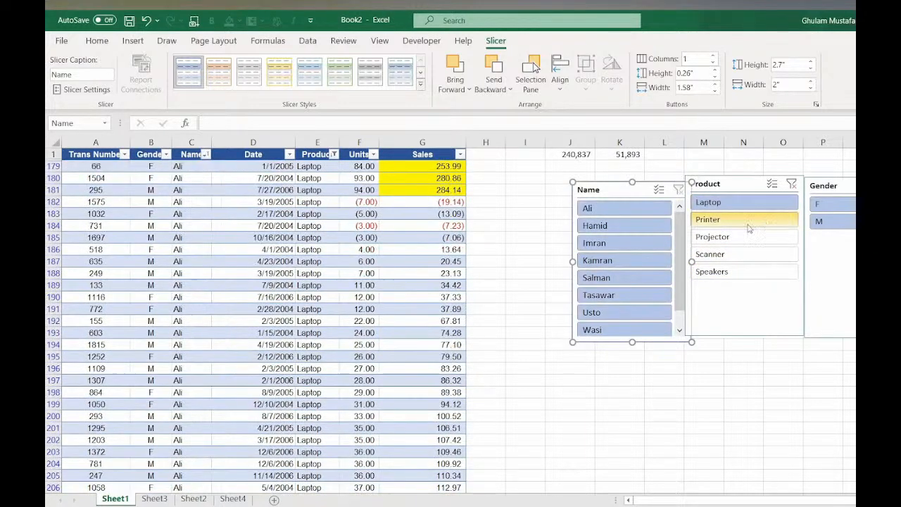
click(827, 220)
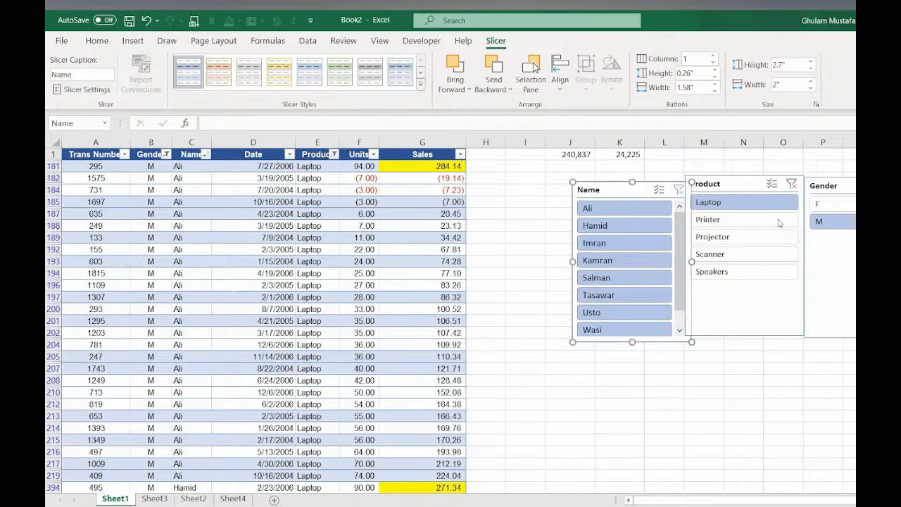
key(alt+a)
key(c)
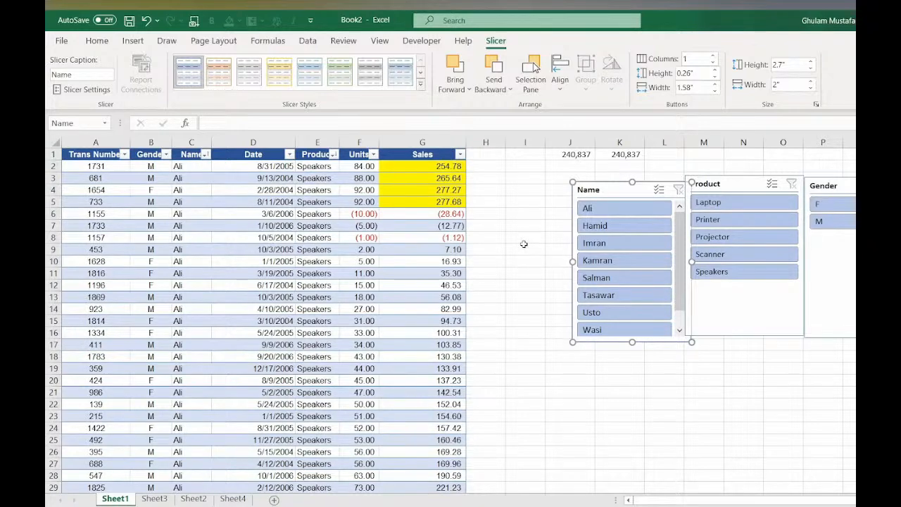
- Filter the slicers to Ali and the Speakers, Scanner and Printer products
click(620, 207)
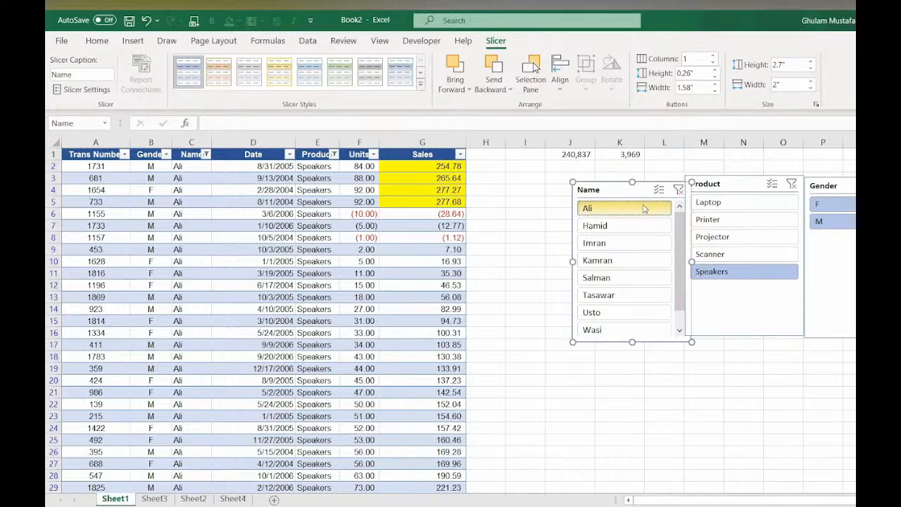
ctrl+click(711, 254)
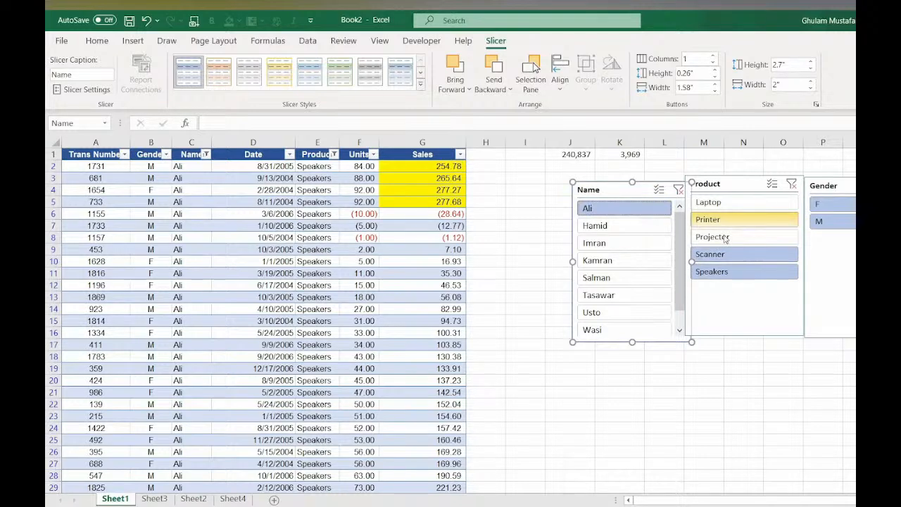
ctrl+click(724, 222)
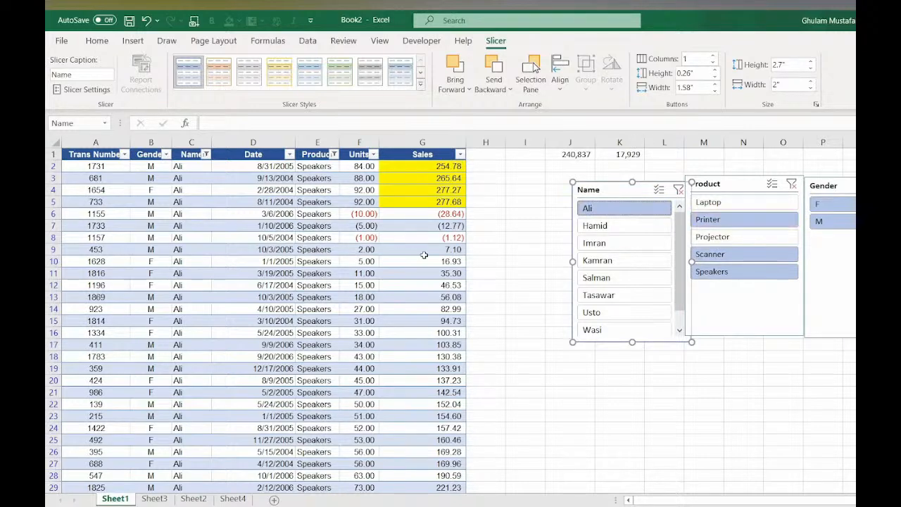
- Align the Name slicer with the others and apply the orange dark slicer style to it
drag(614, 189, 604, 181)
click(604, 182)
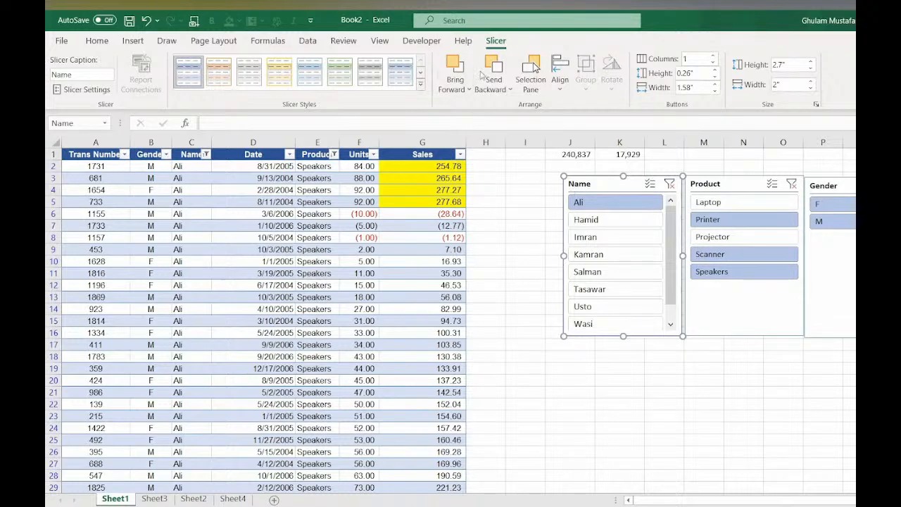
click(421, 84)
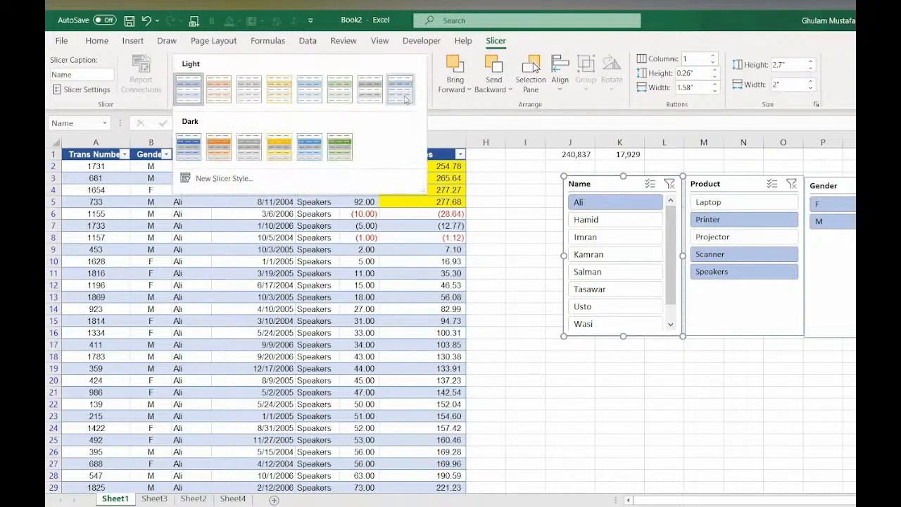
click(219, 146)
- Apply the green dark style to the Product slicer and the yellow dark style to the Gender slicer
click(733, 184)
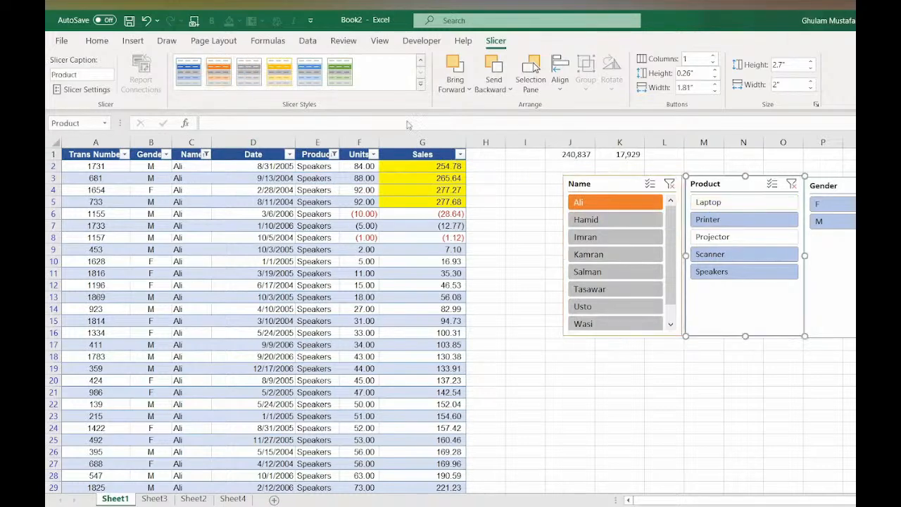
click(340, 71)
click(829, 186)
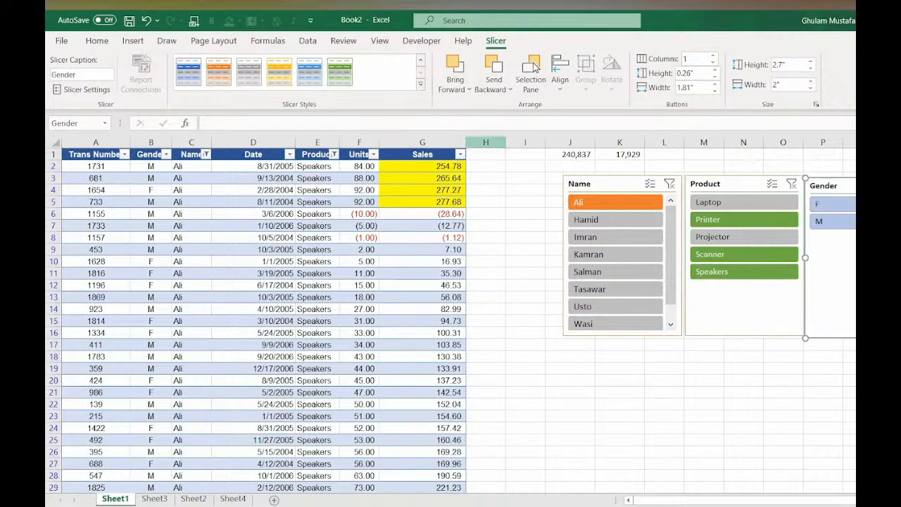
click(279, 67)
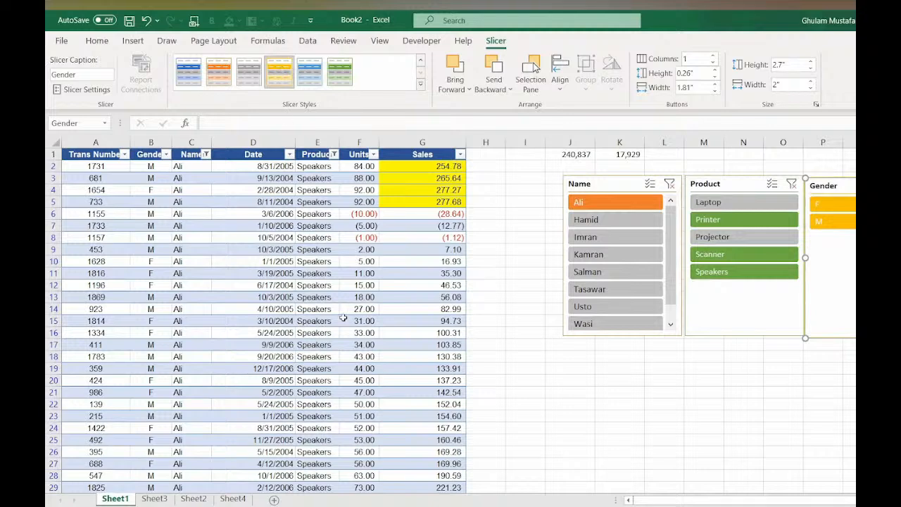
- Shorten the Gender and Product slicers to fit their buttons, the Product slicer to about 1.88 in tall
click(714, 55)
click(713, 56)
click(713, 63)
drag(865, 338, 866, 232)
click(771, 296)
drag(745, 335, 745, 288)
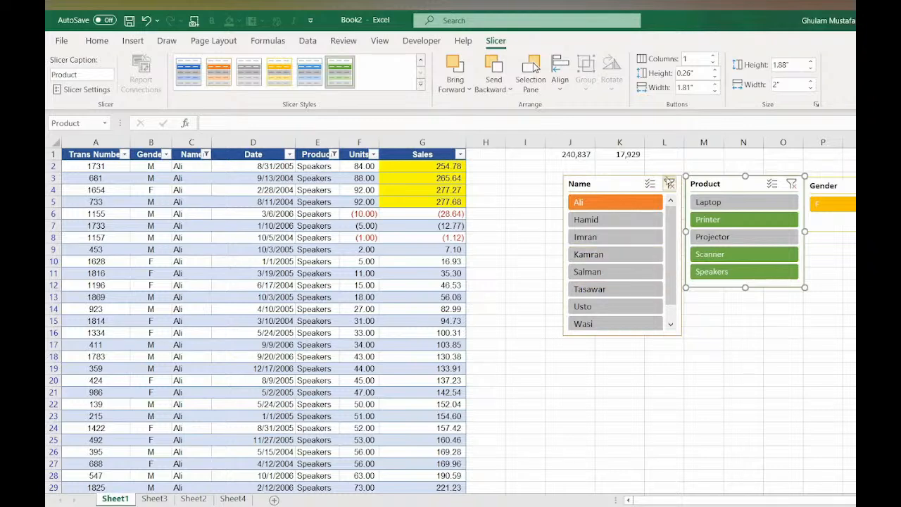
- Filter the slicers to Imran with Laptop excluded, clearing the Name and Product filters before and after
click(670, 184)
click(792, 184)
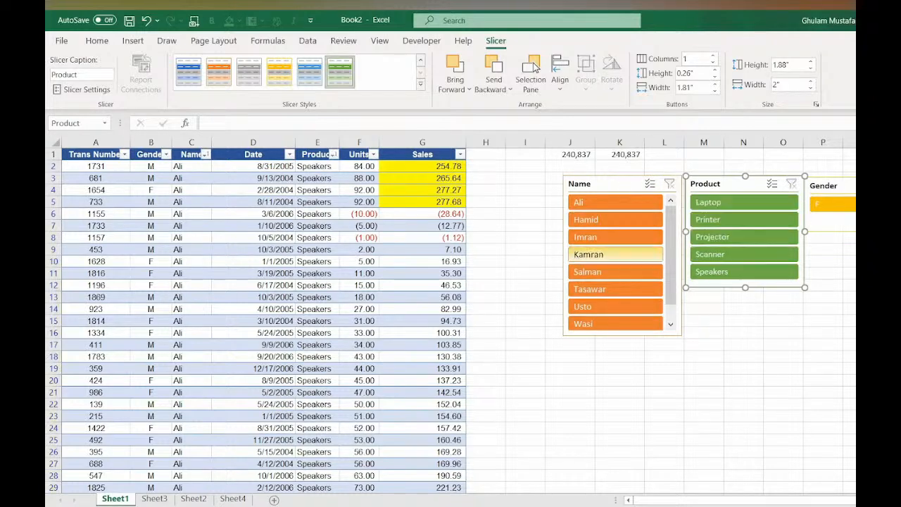
click(624, 235)
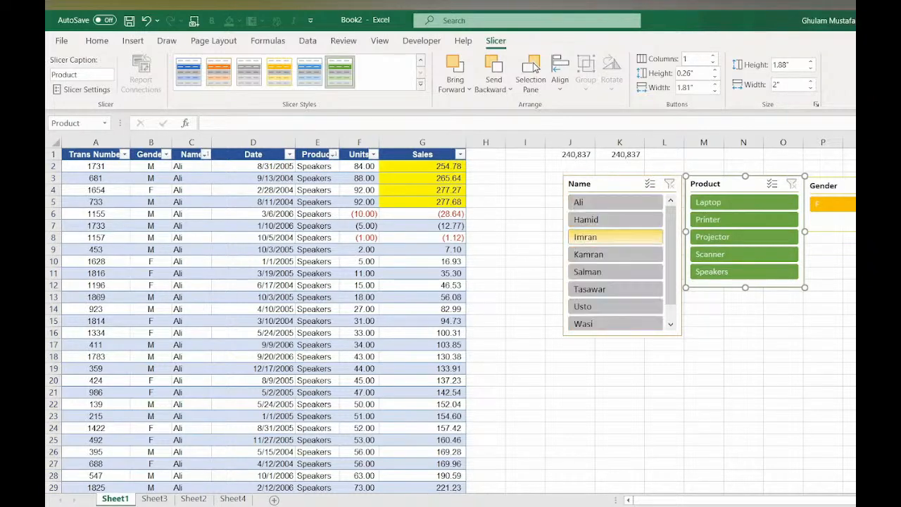
ctrl+click(759, 204)
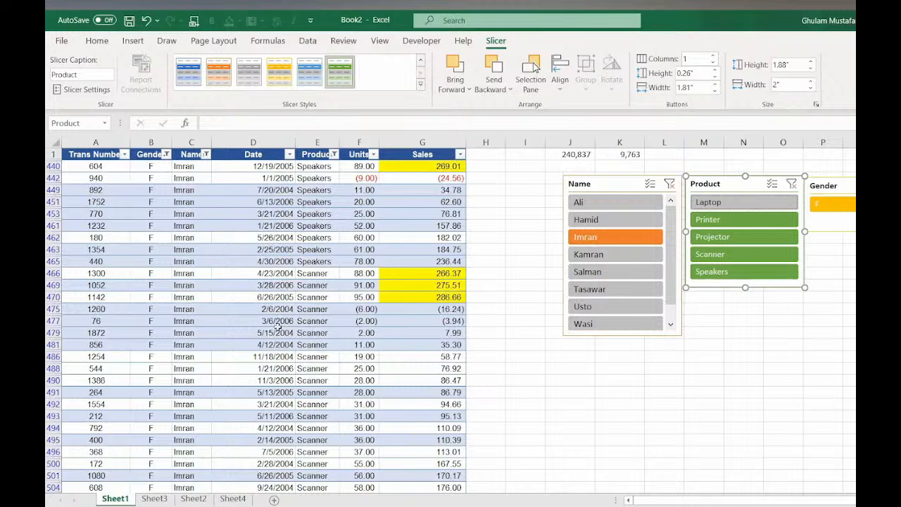
click(792, 184)
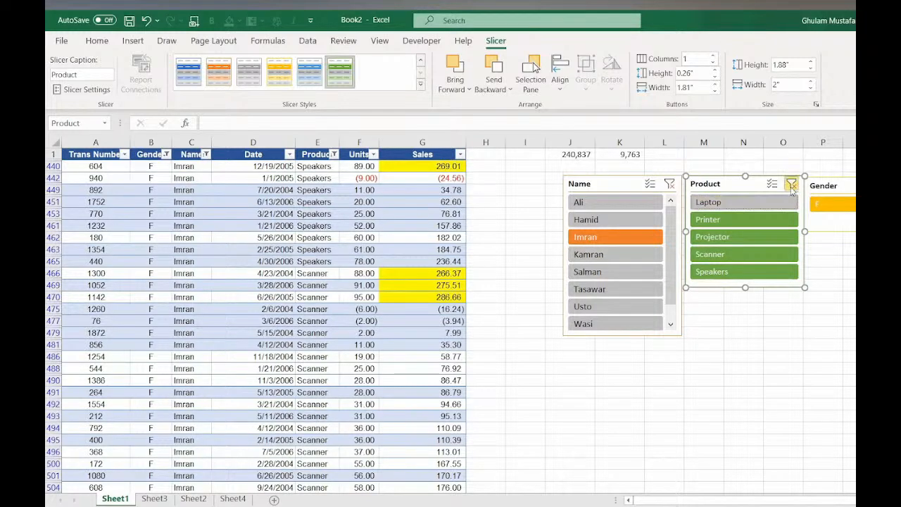
click(669, 184)
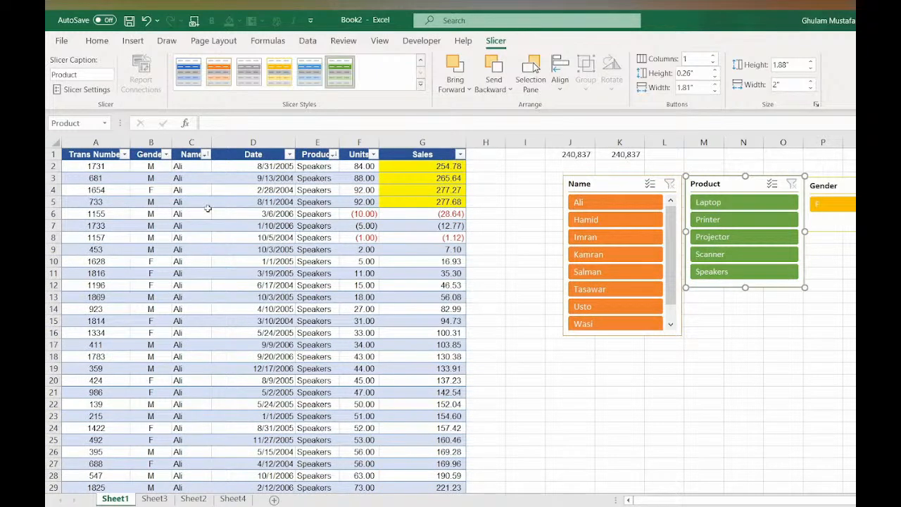
- Filter the Name slicer to Ali
click(204, 213)
click(615, 202)
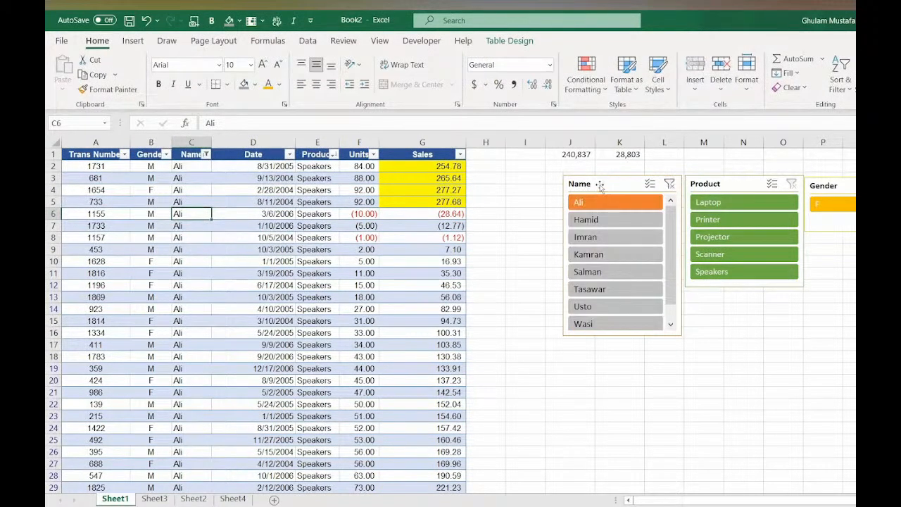
- Examine the Sort & Filter options and the filter dropdowns of the Sales, Product and Name columns
click(496, 41)
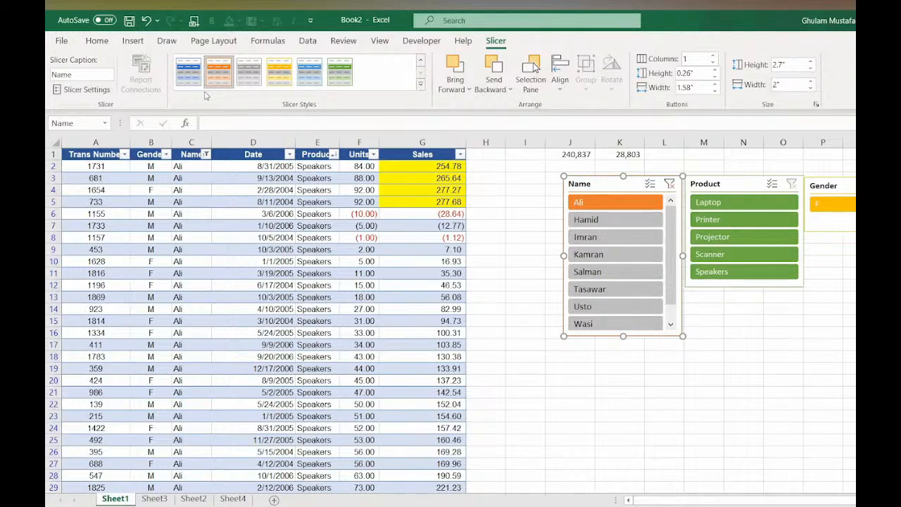
click(97, 41)
click(841, 79)
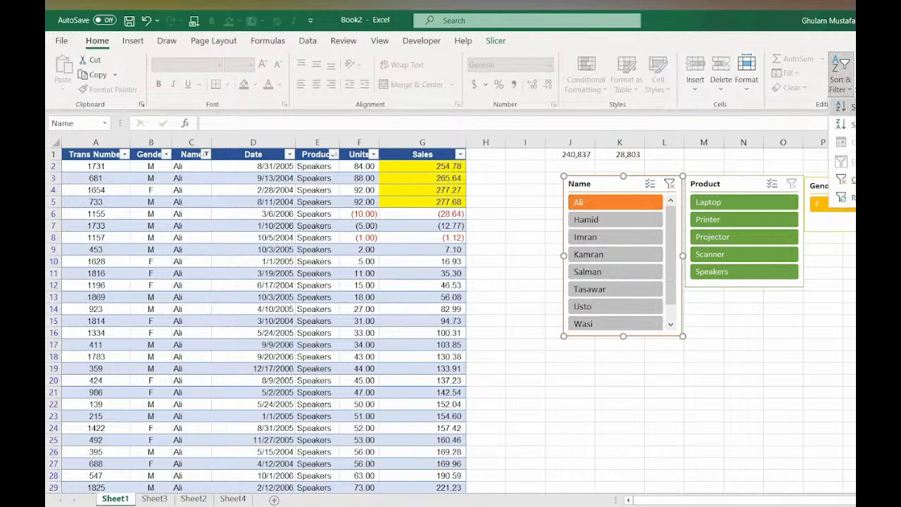
click(446, 162)
click(443, 153)
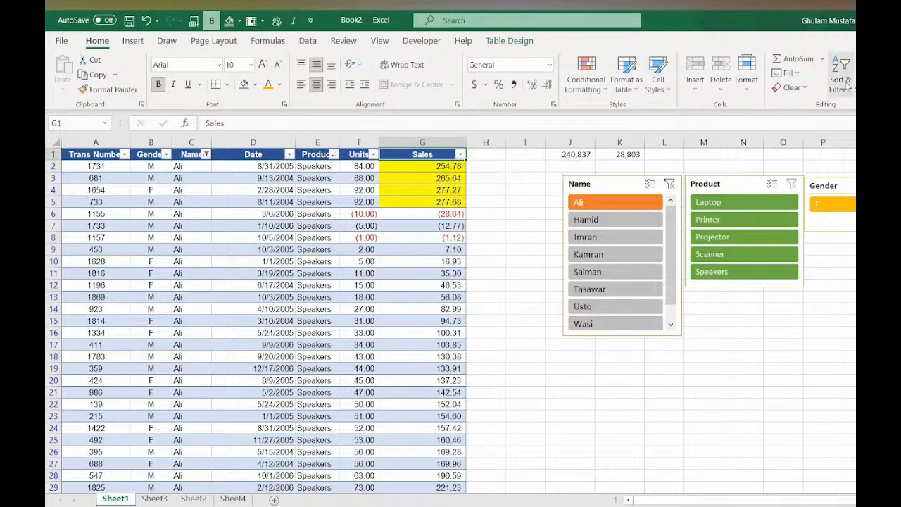
click(841, 79)
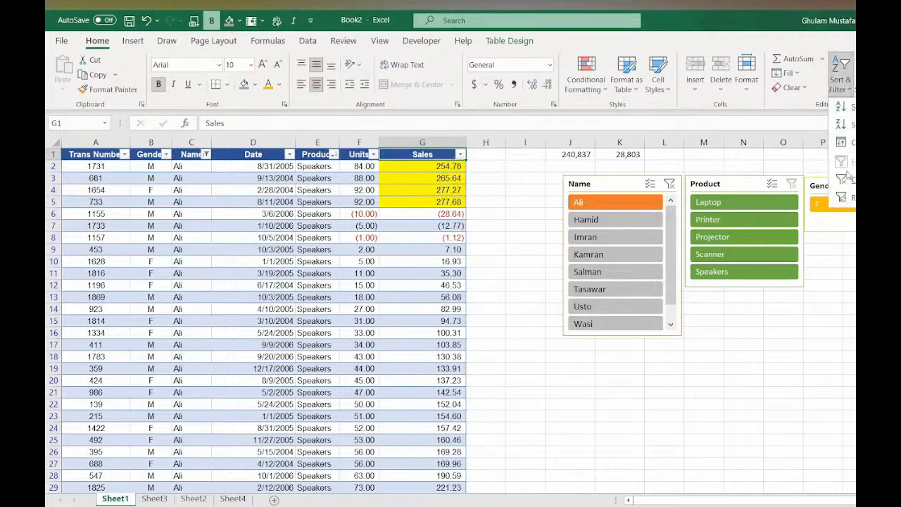
click(458, 155)
click(460, 155)
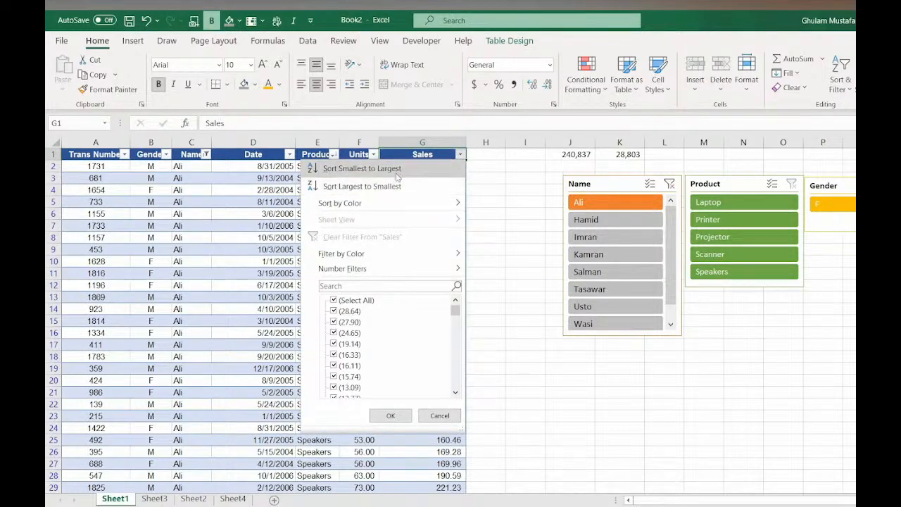
click(330, 168)
click(333, 154)
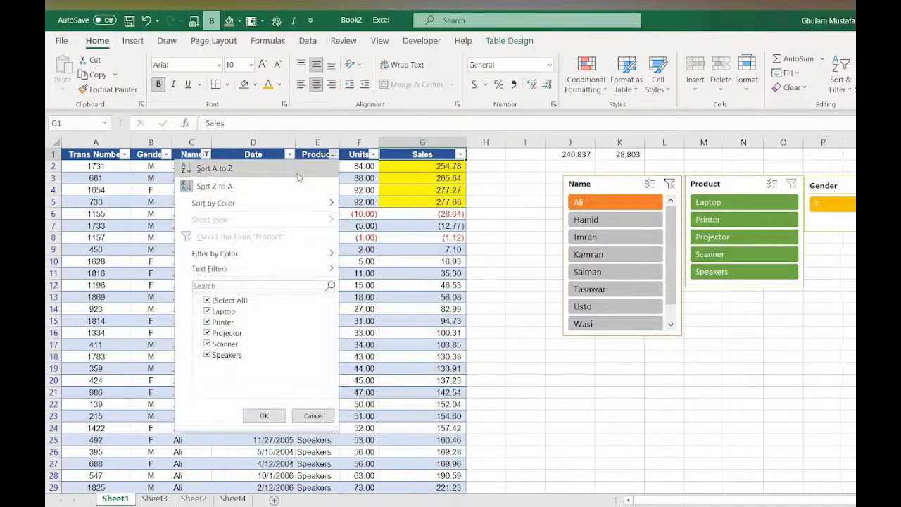
click(206, 154)
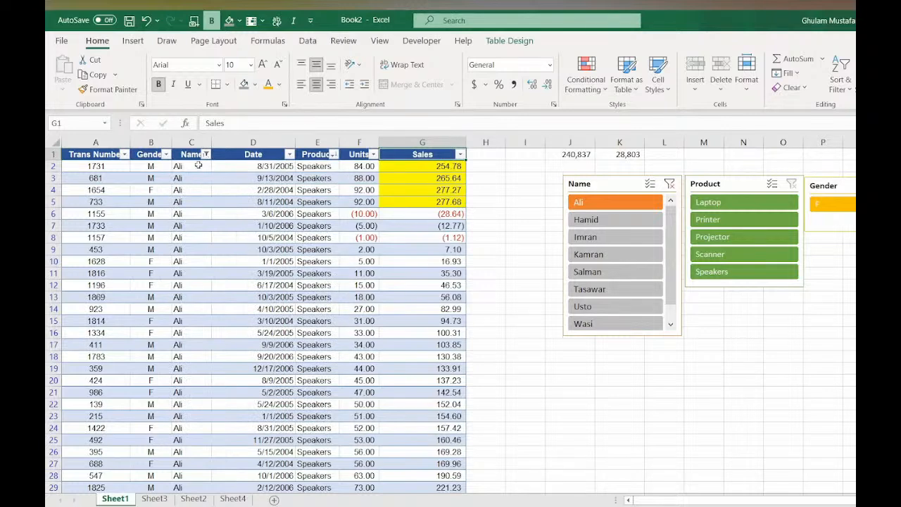
click(206, 154)
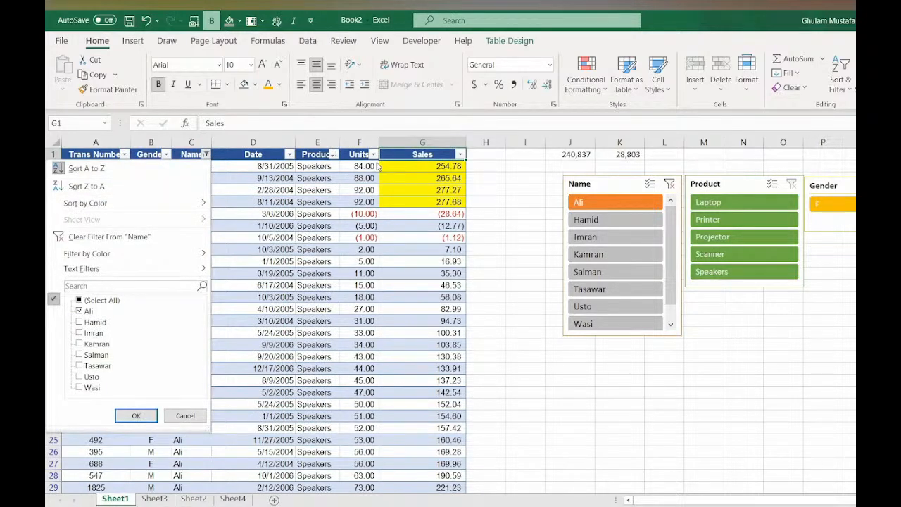
key(Escape)
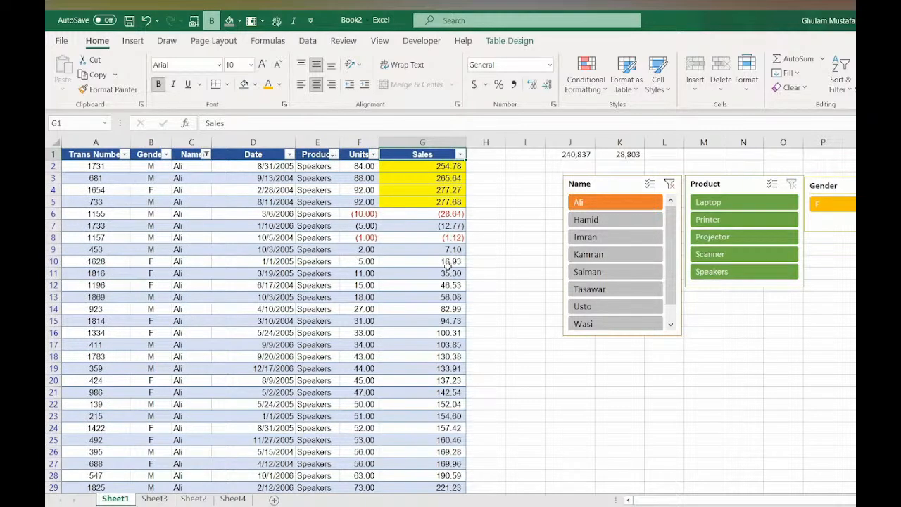
- Browse the Table Design and Insert ribbon options and the data on Sheet3
click(320, 214)
click(509, 41)
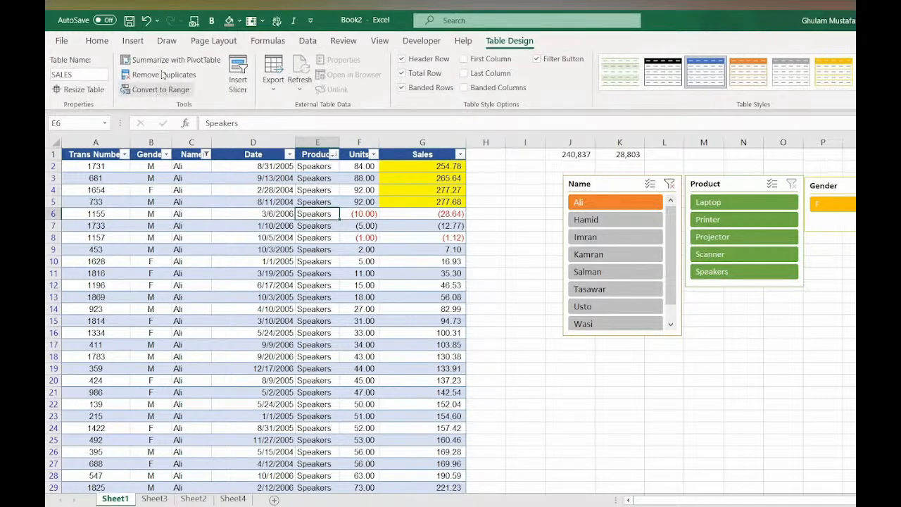
click(132, 40)
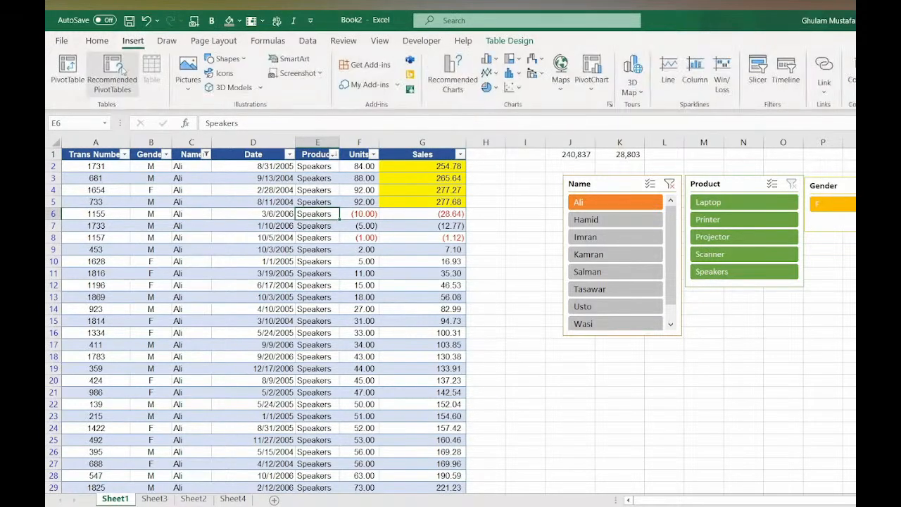
click(367, 312)
click(509, 41)
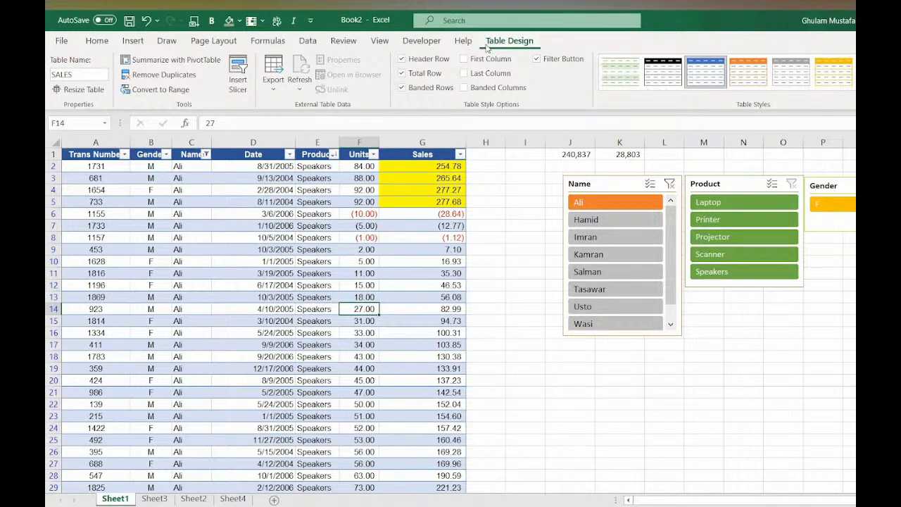
click(154, 499)
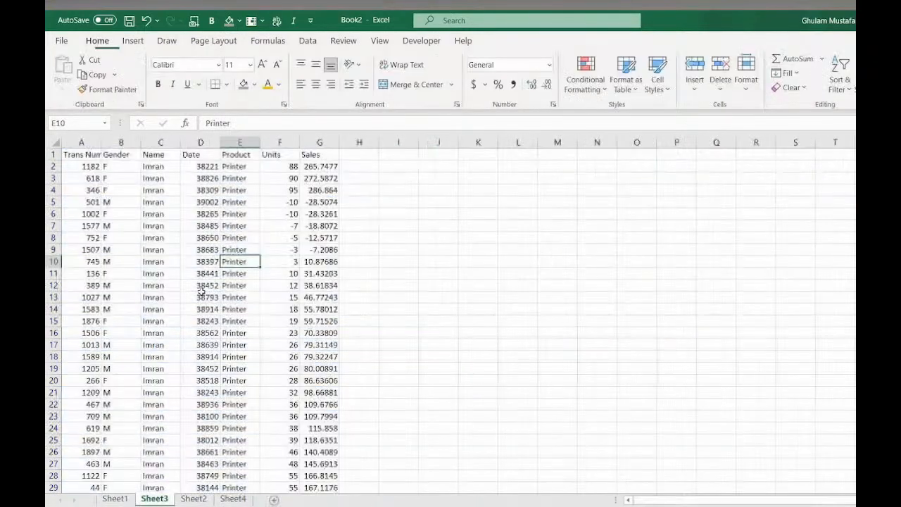
click(133, 41)
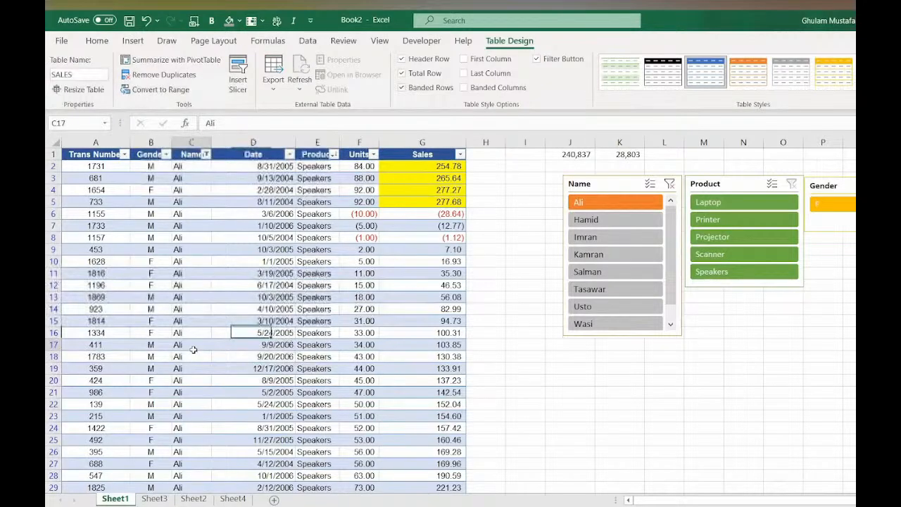
drag(193, 350, 193, 357)
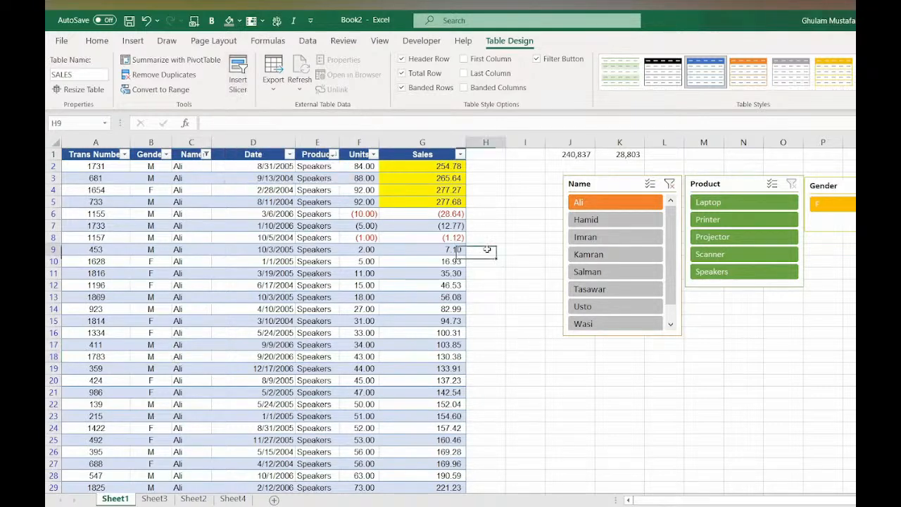
click(485, 250)
click(356, 283)
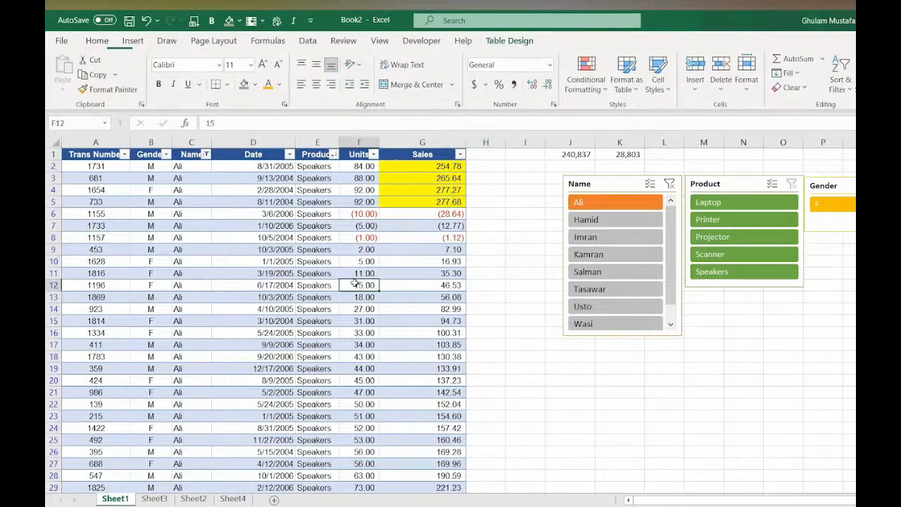
- Convert the SALES table to a normal range, confirming the conversion
click(508, 41)
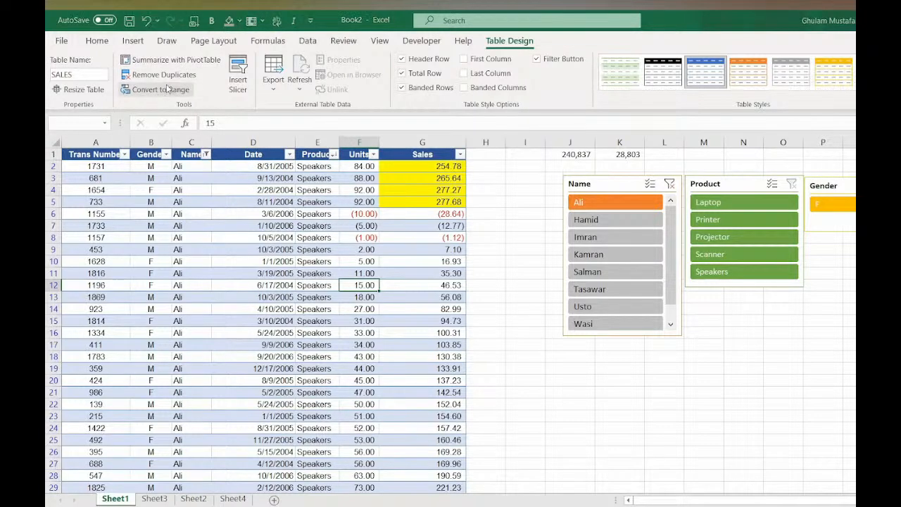
click(167, 89)
click(519, 306)
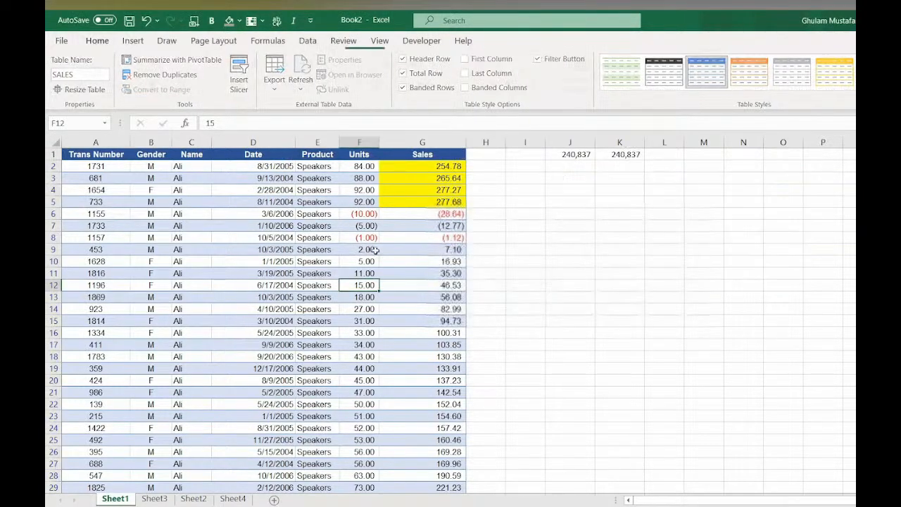
click(367, 238)
click(133, 41)
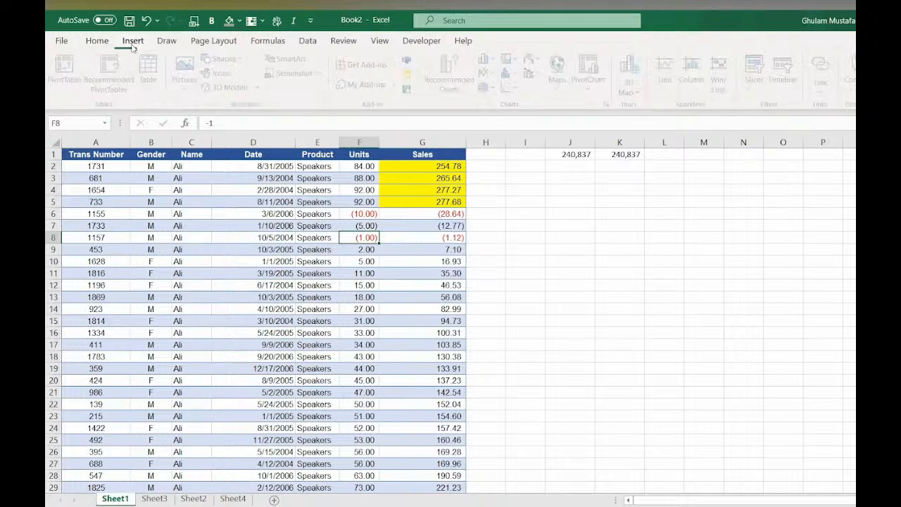
click(245, 225)
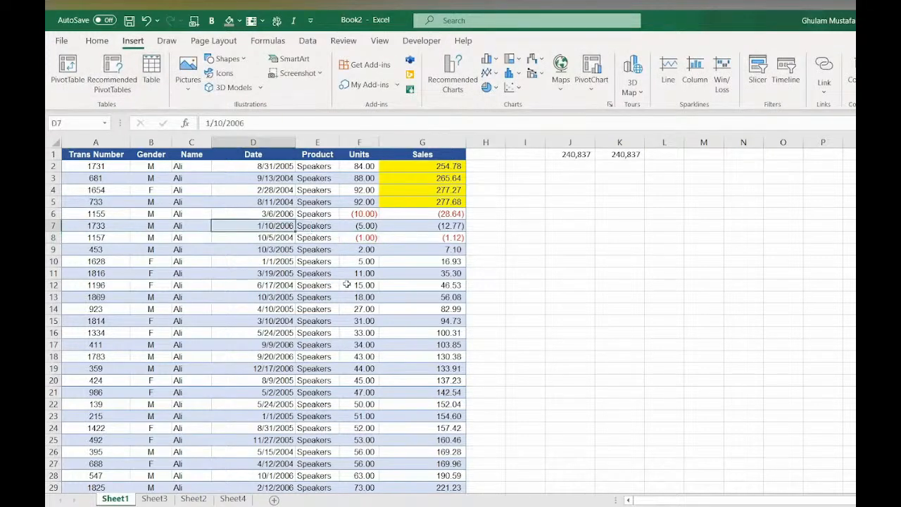
scroll(436, 246, down, 1)
scroll(436, 245, up, 1)
mouse_move(461, 506)
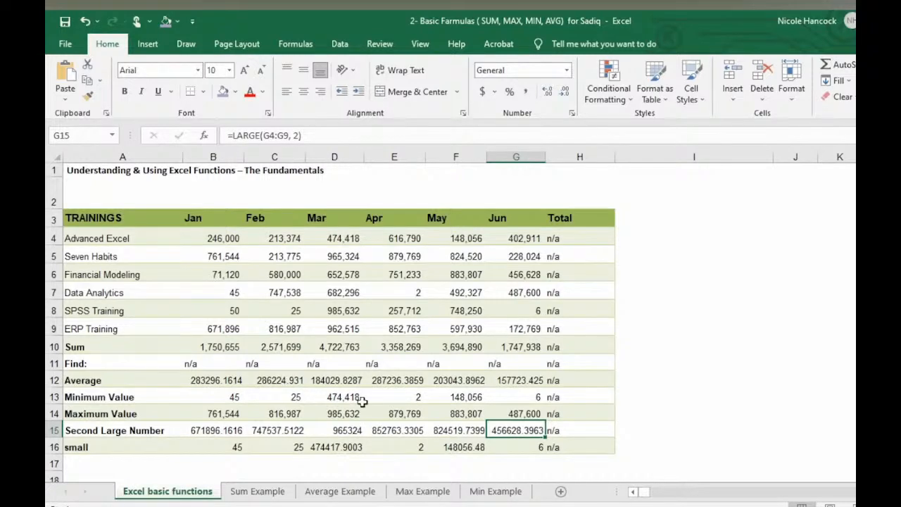
- Open the 7- Extended IF functions workbook from the recent files and enable editing
click(67, 47)
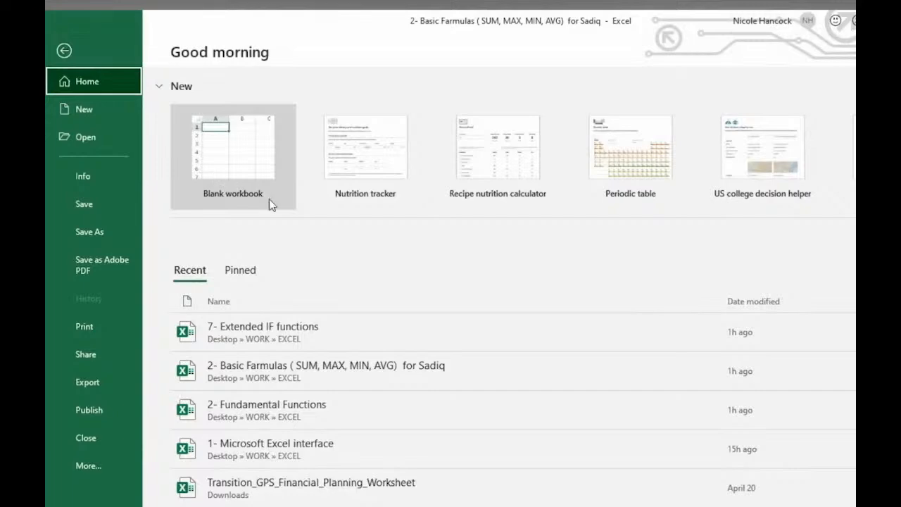
click(62, 52)
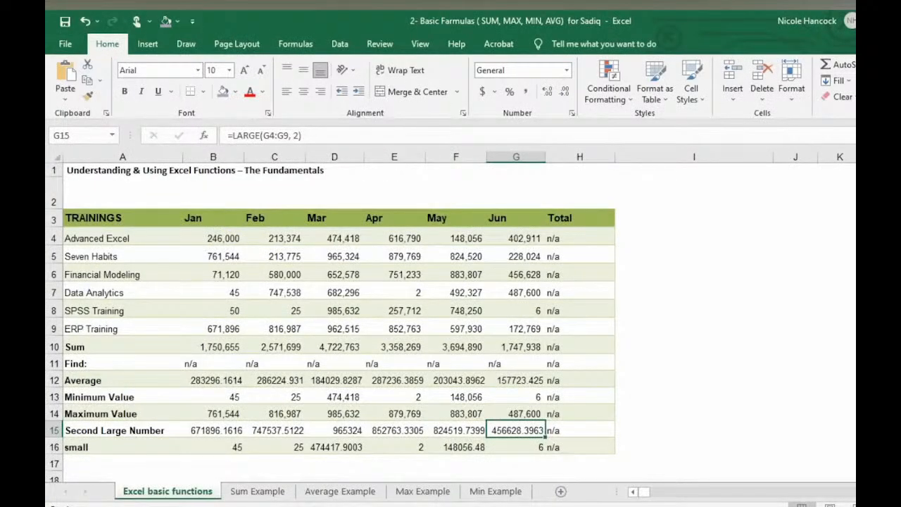
click(66, 45)
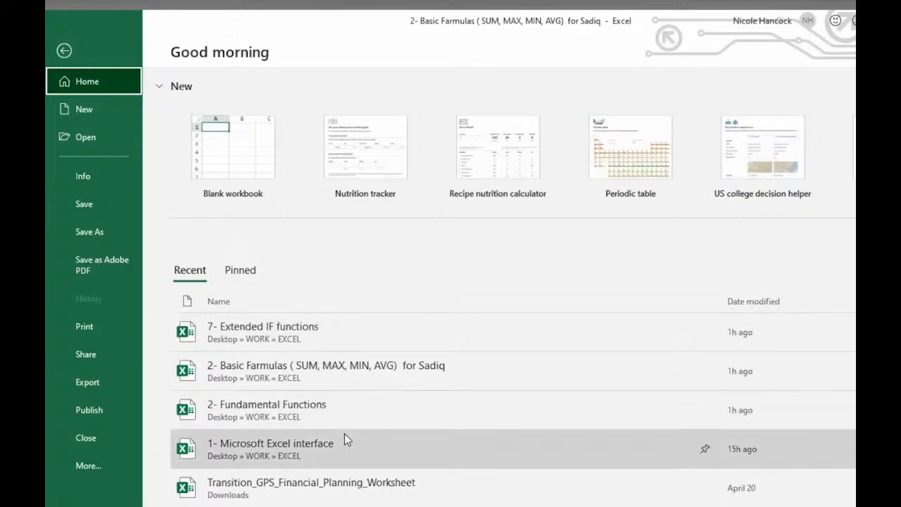
scroll(344, 435, down, 2)
scroll(344, 439, down, 1)
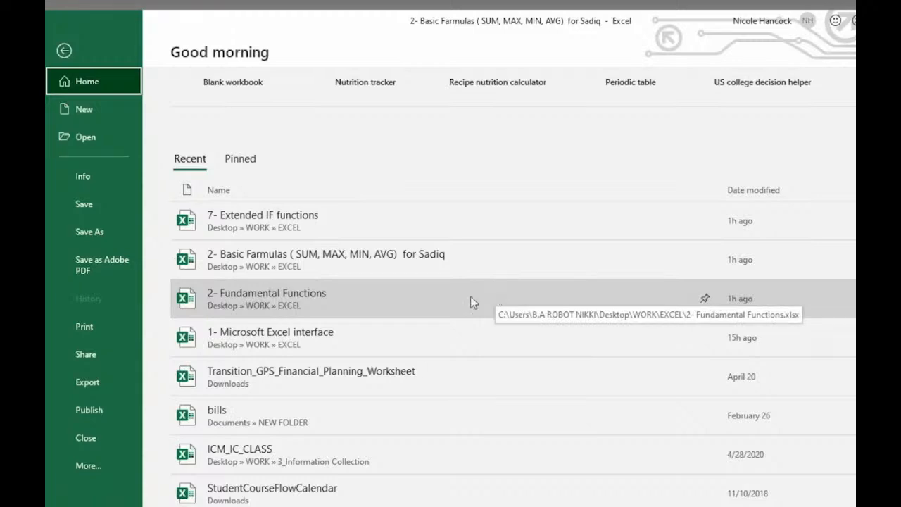
scroll(355, 359, up, 2)
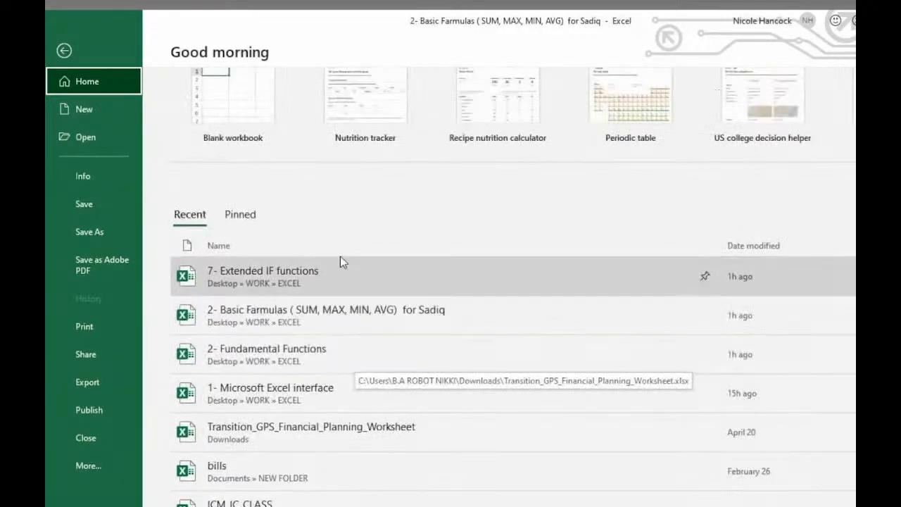
click(331, 279)
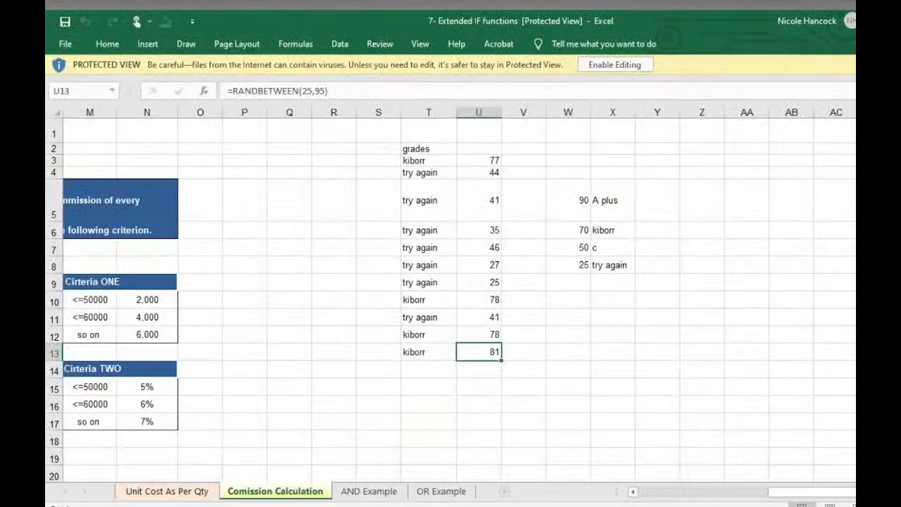
click(612, 64)
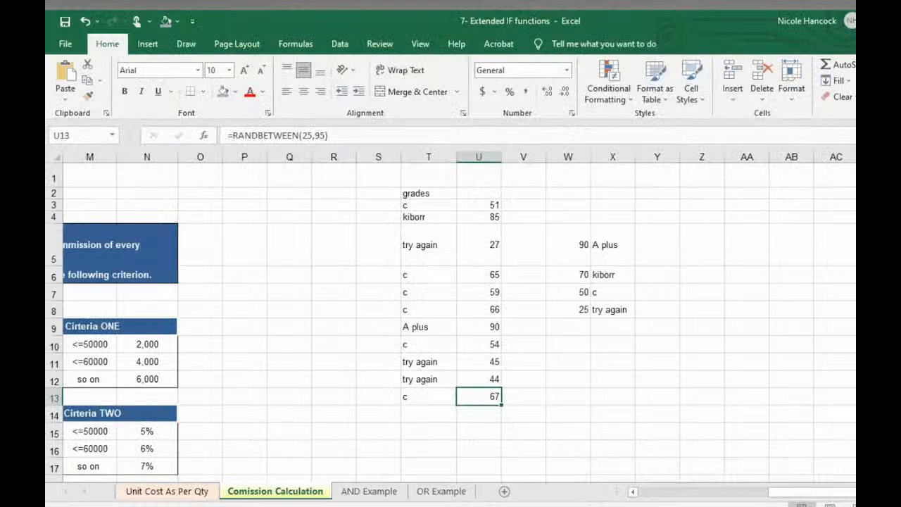
- Review the Unit Cost As Per Qty, AND Example and Comission Calculation sheets, selecting the first Commision 1 cell
click(198, 493)
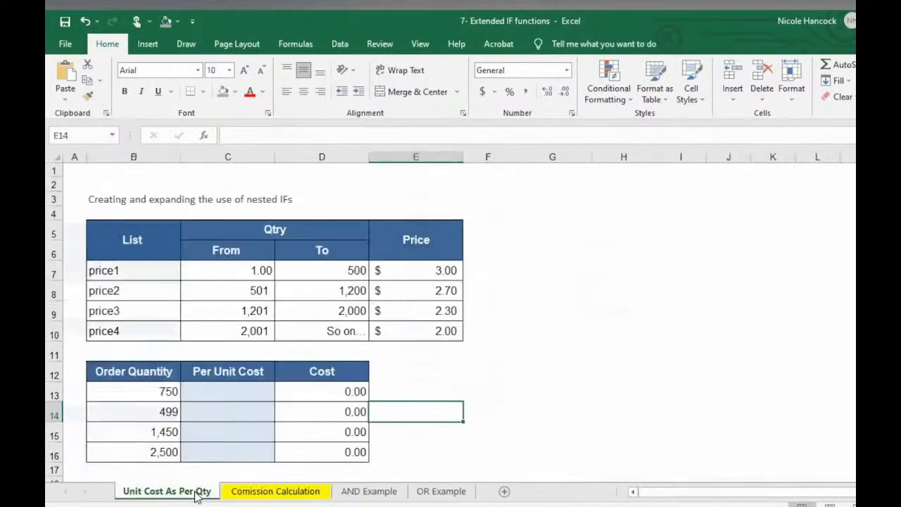
click(354, 493)
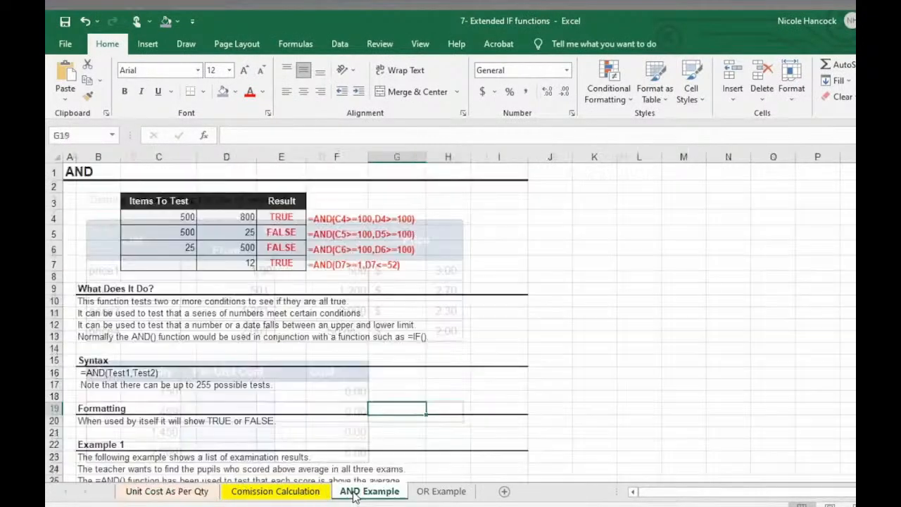
click(280, 490)
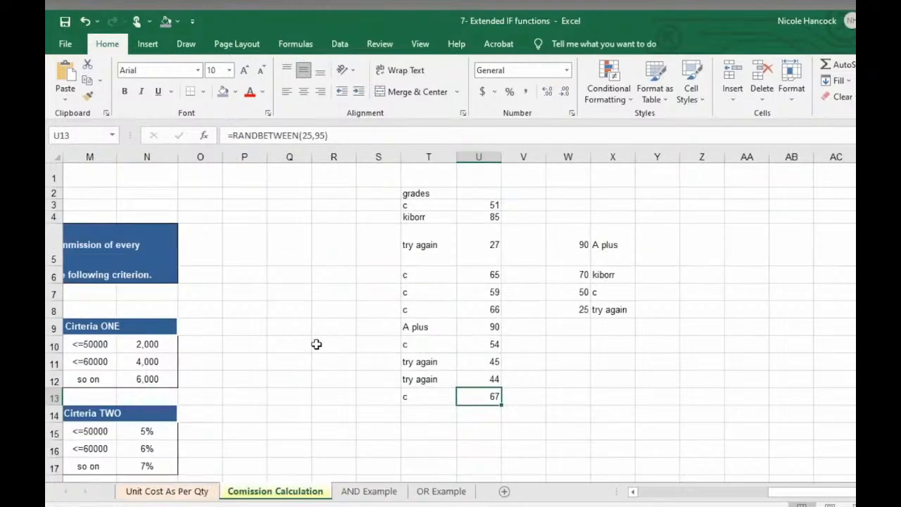
scroll(316, 343, left, 6)
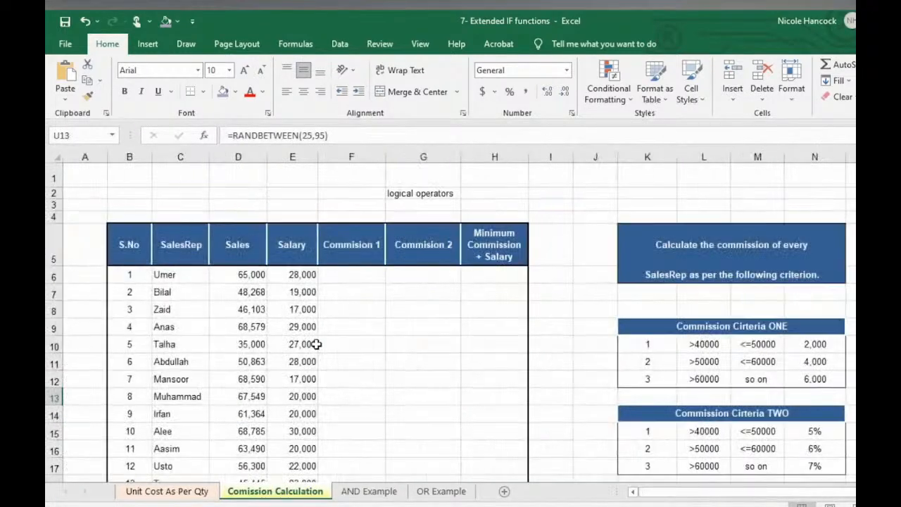
scroll(317, 343, down, 1)
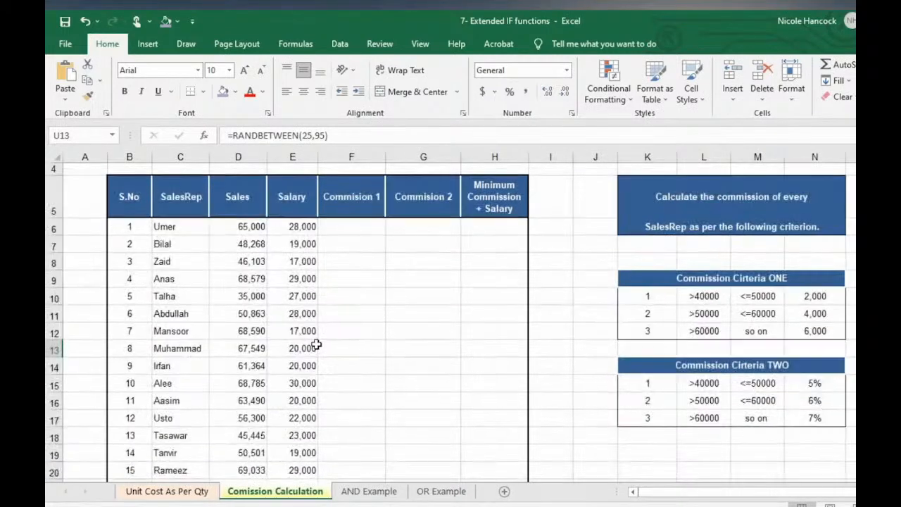
click(352, 238)
click(352, 228)
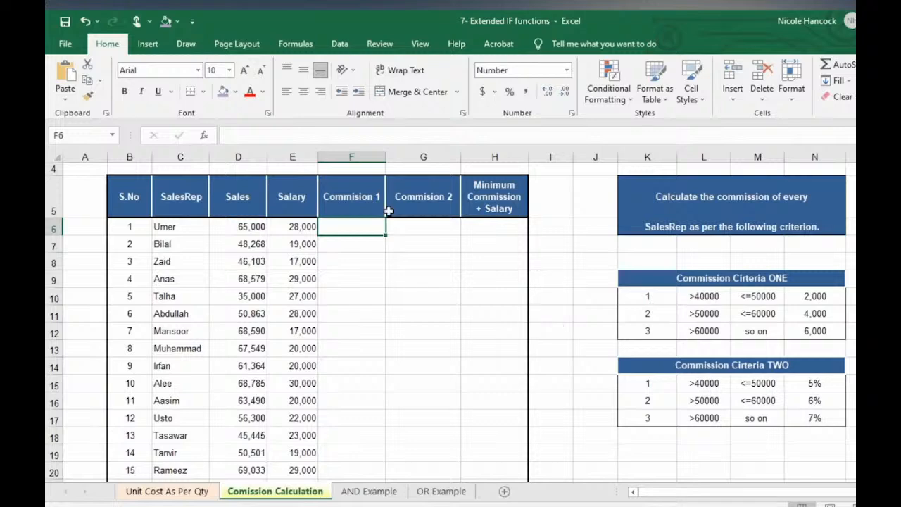
- Go to the Open page of the File backstage
click(66, 44)
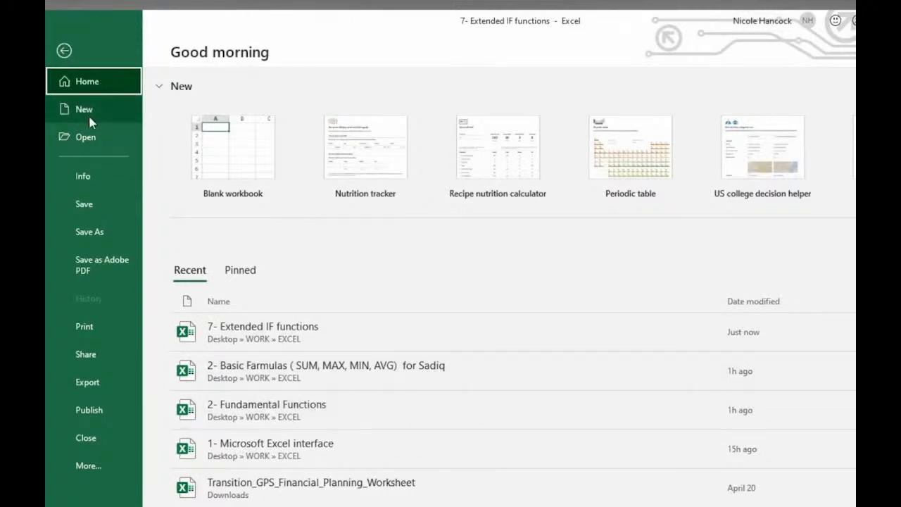
click(90, 140)
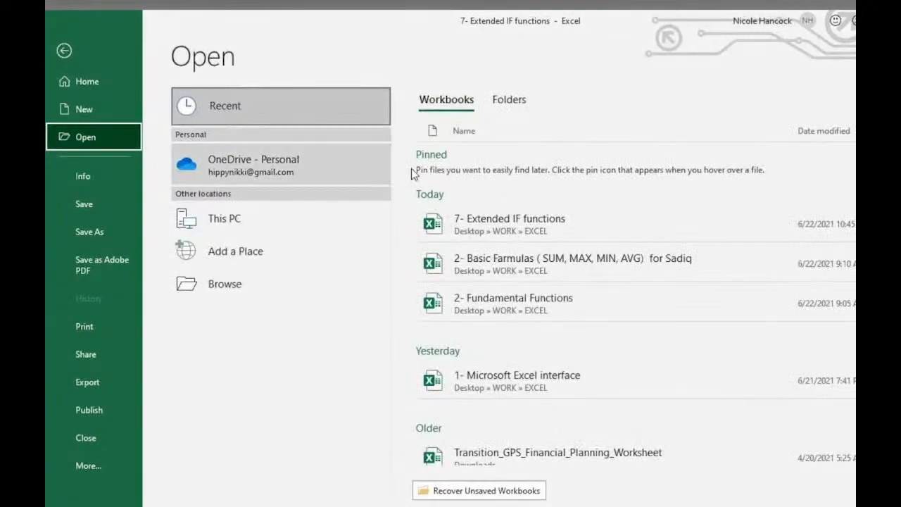